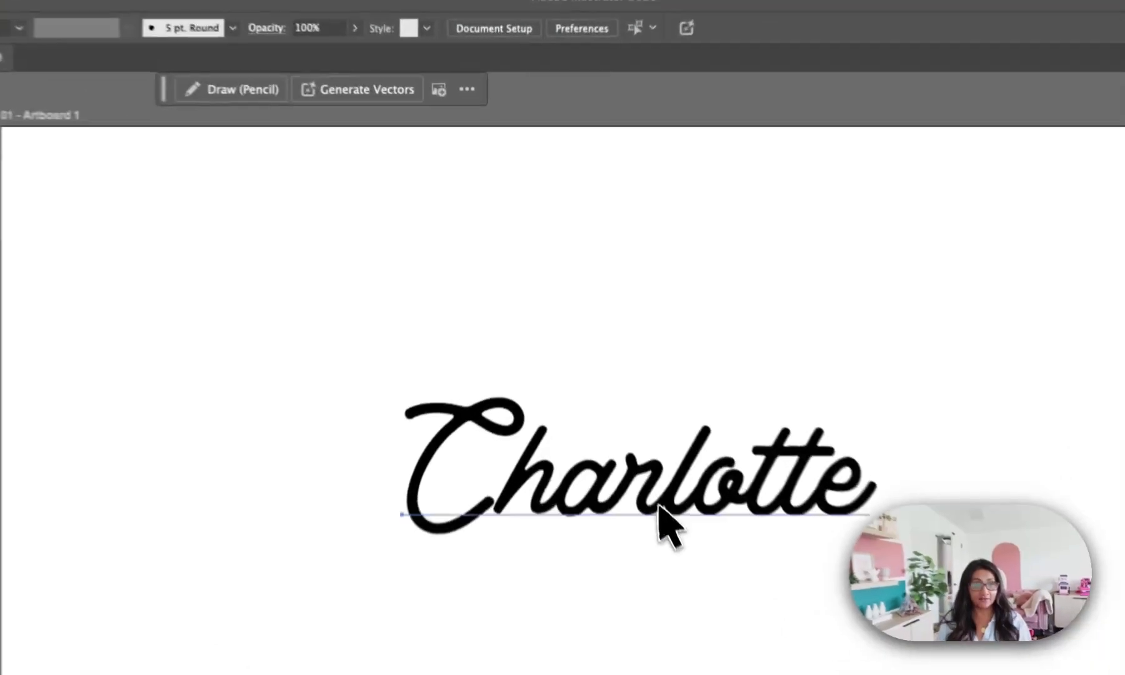
Expand the live script text into vector shapes with Object and Fill enabled.
left_click(590, 363)
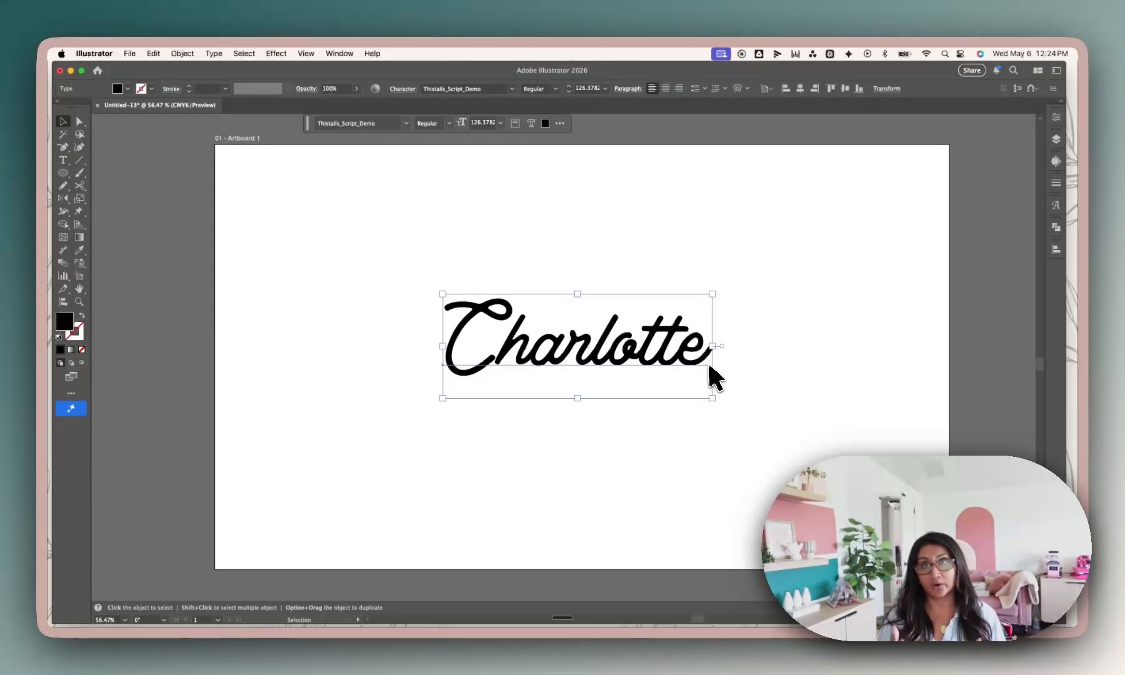
scroll(707, 366, "right", 1)
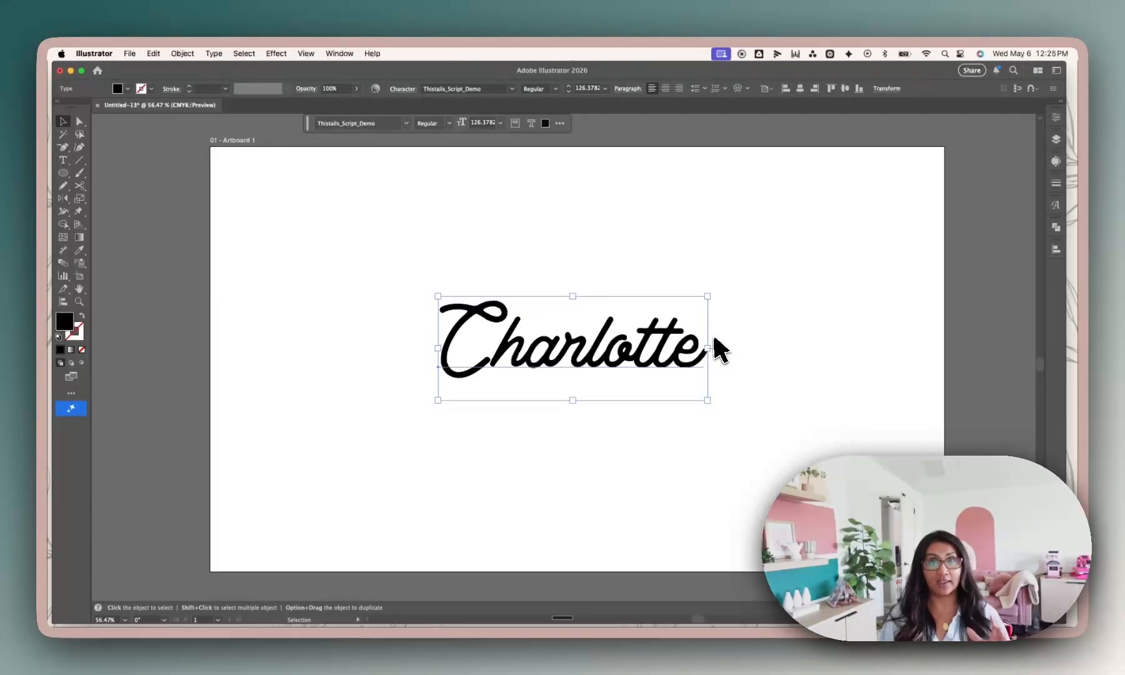
scroll(700, 344, "down", 1)
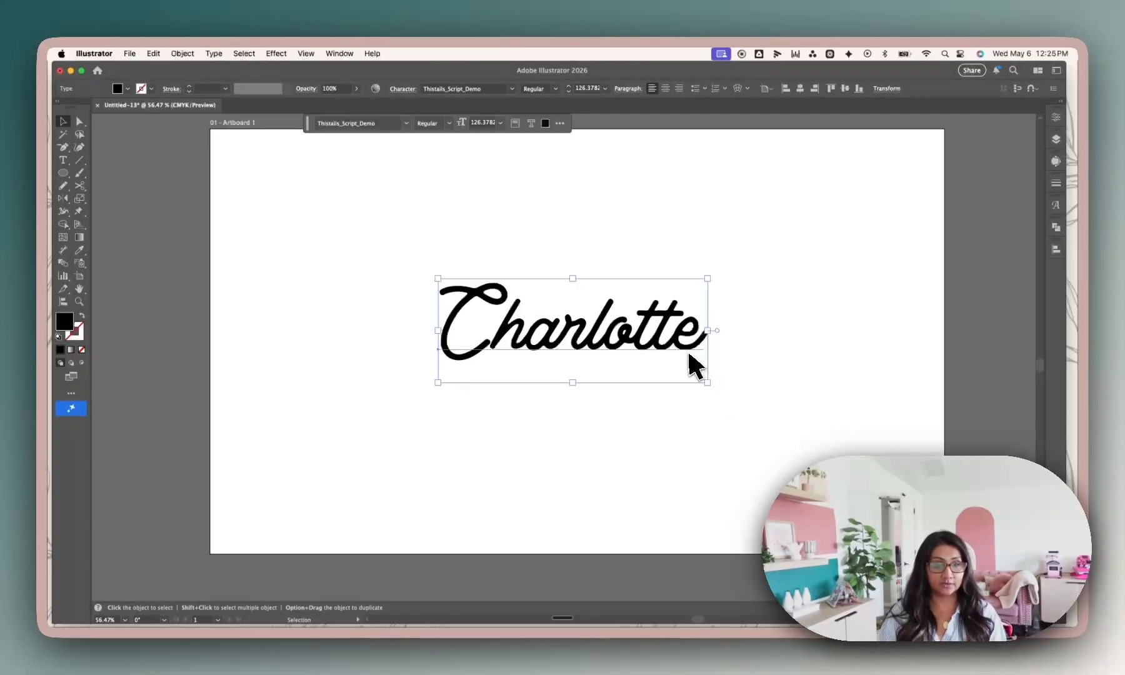
scroll(685, 351, "up", 2)
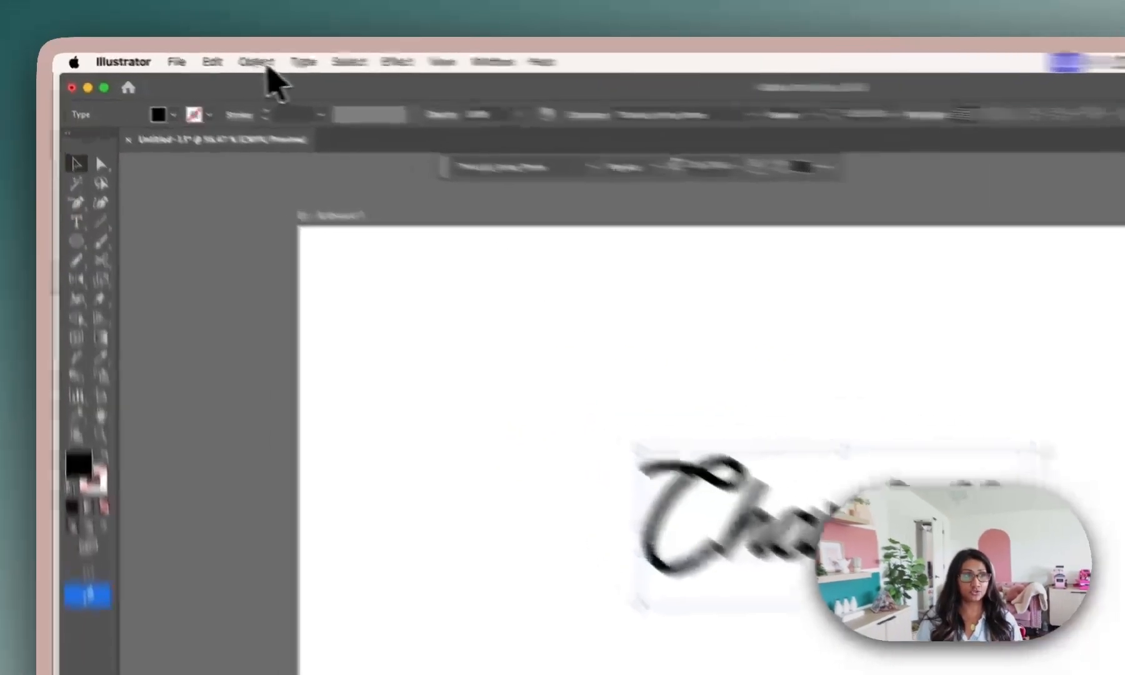
left_click(184, 54)
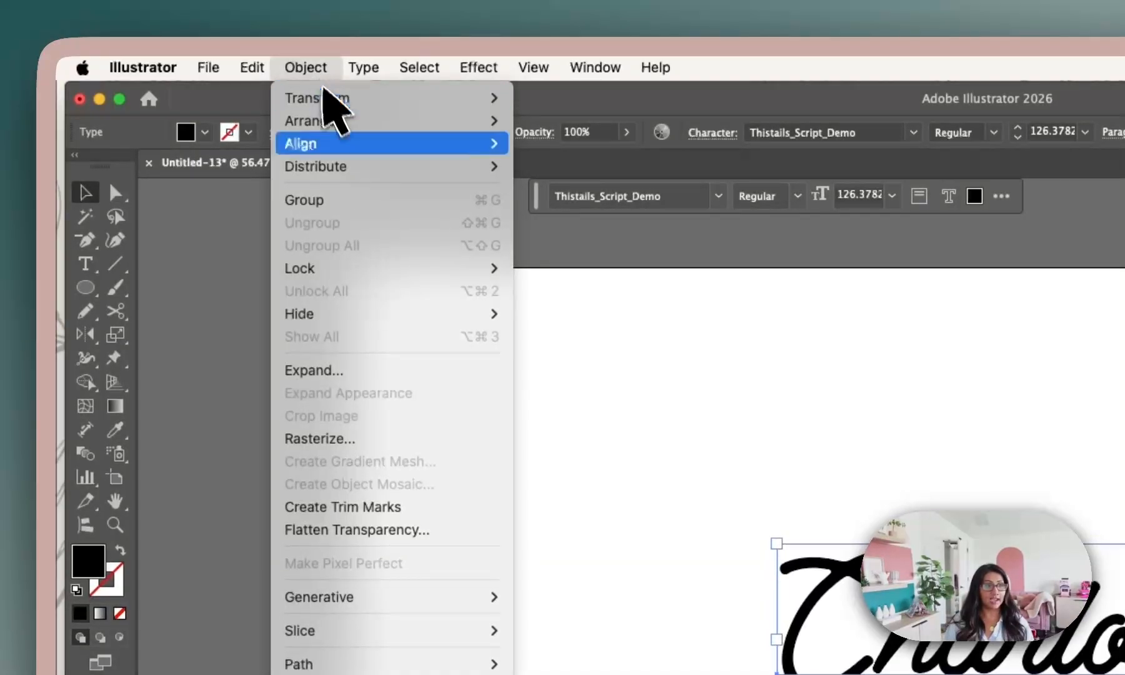
left_click(419, 374)
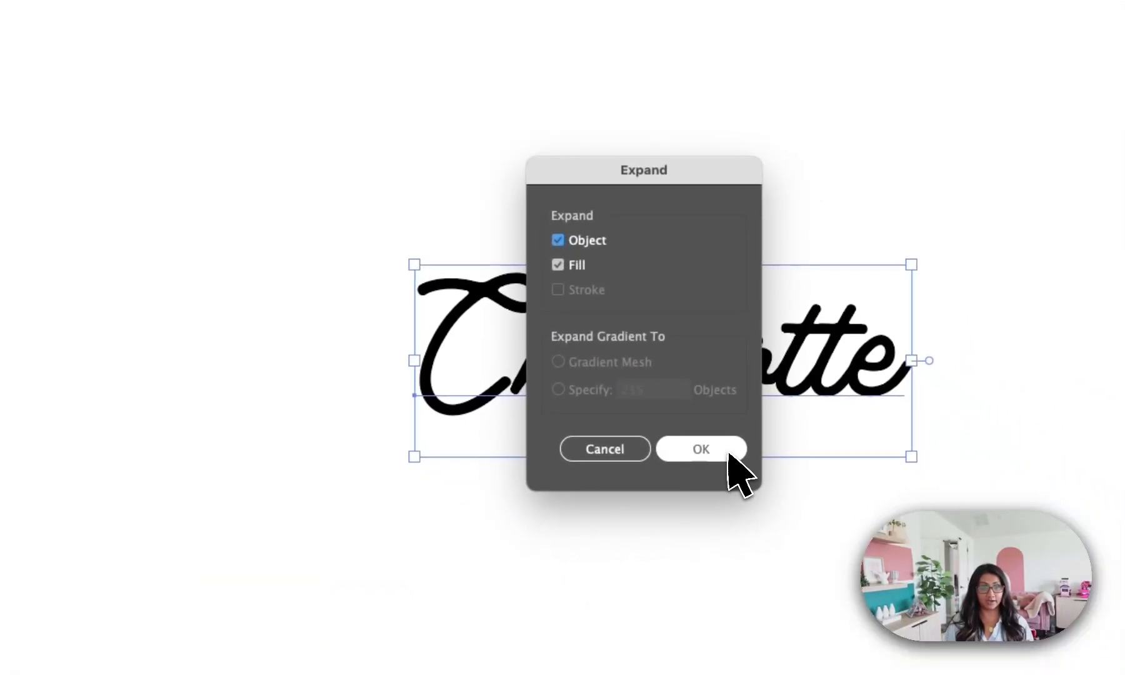
left_click(728, 453)
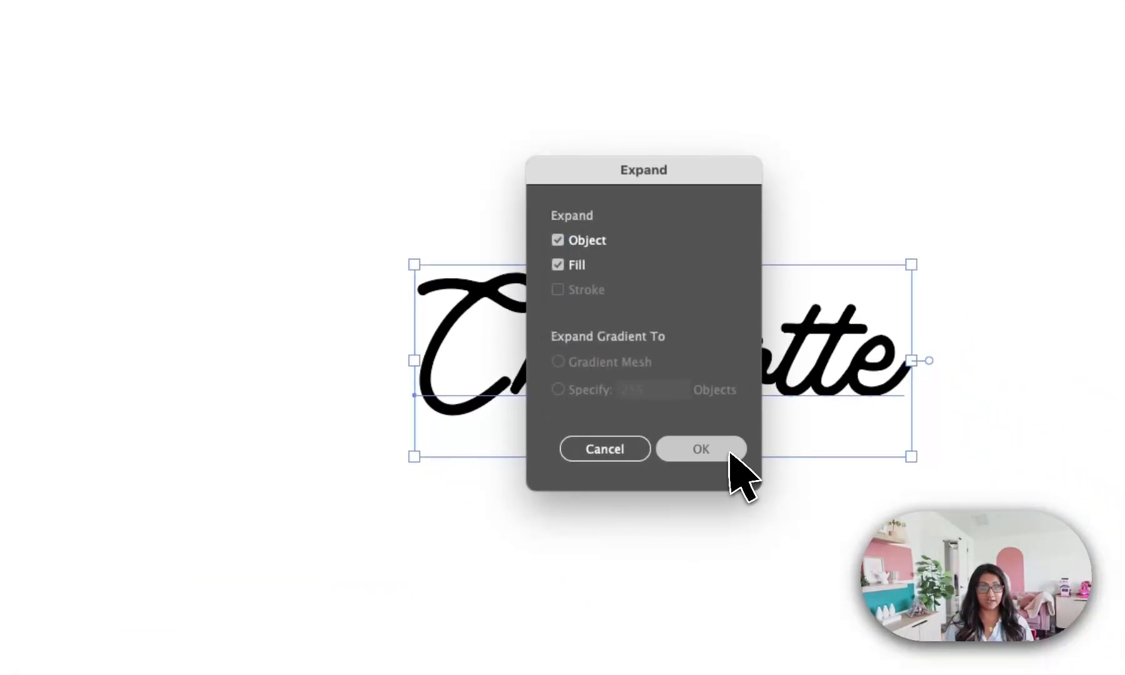
Switch the document to Outline mode and deselect the lettering to inspect where its letters overlap.
scroll(542, 404, "up", 5)
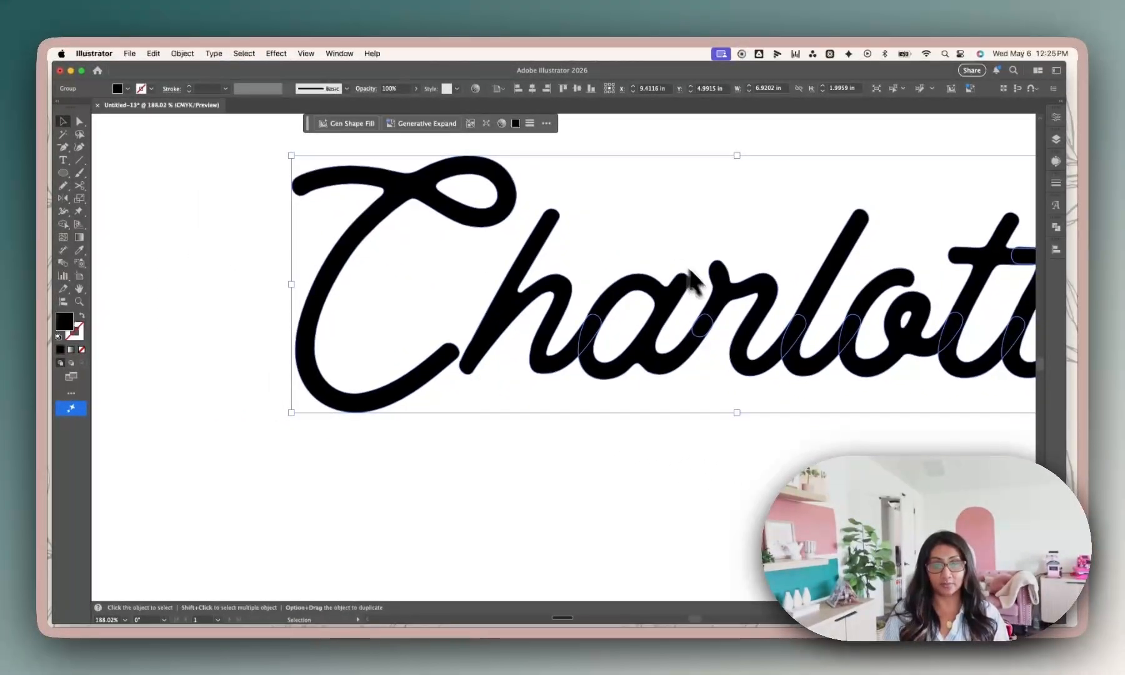
key("super+0")
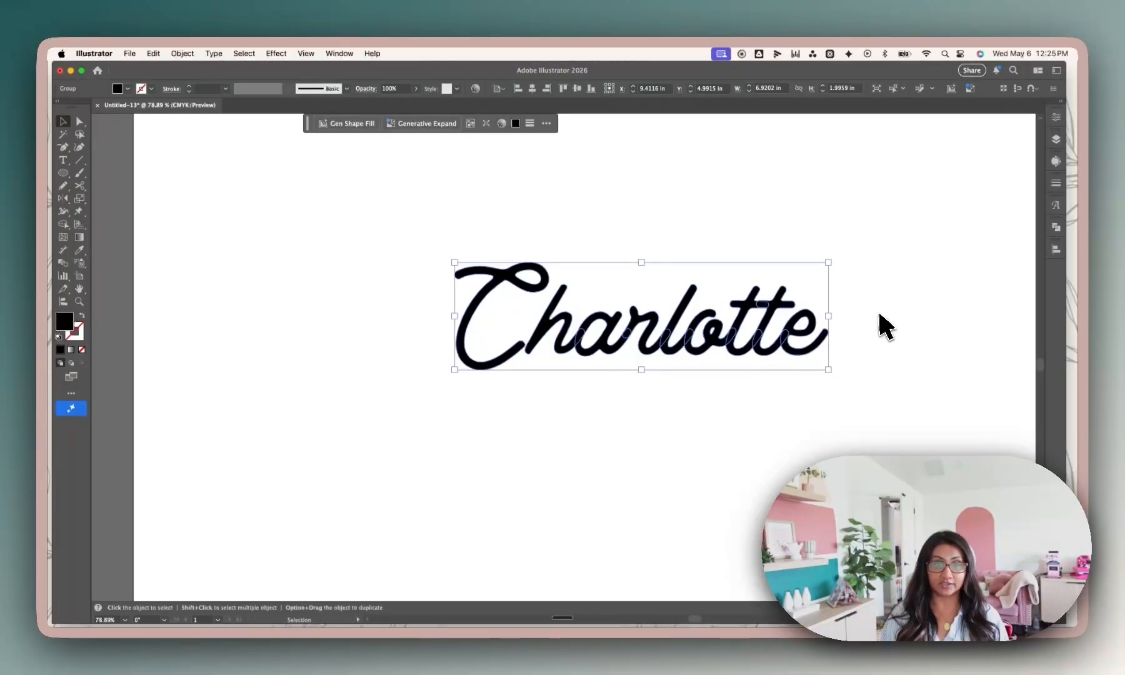
mouse_move(753, 308)
left_mouse_down()
mouse_move(740, 303)
mouse_move(750, 322)
left_mouse_up()
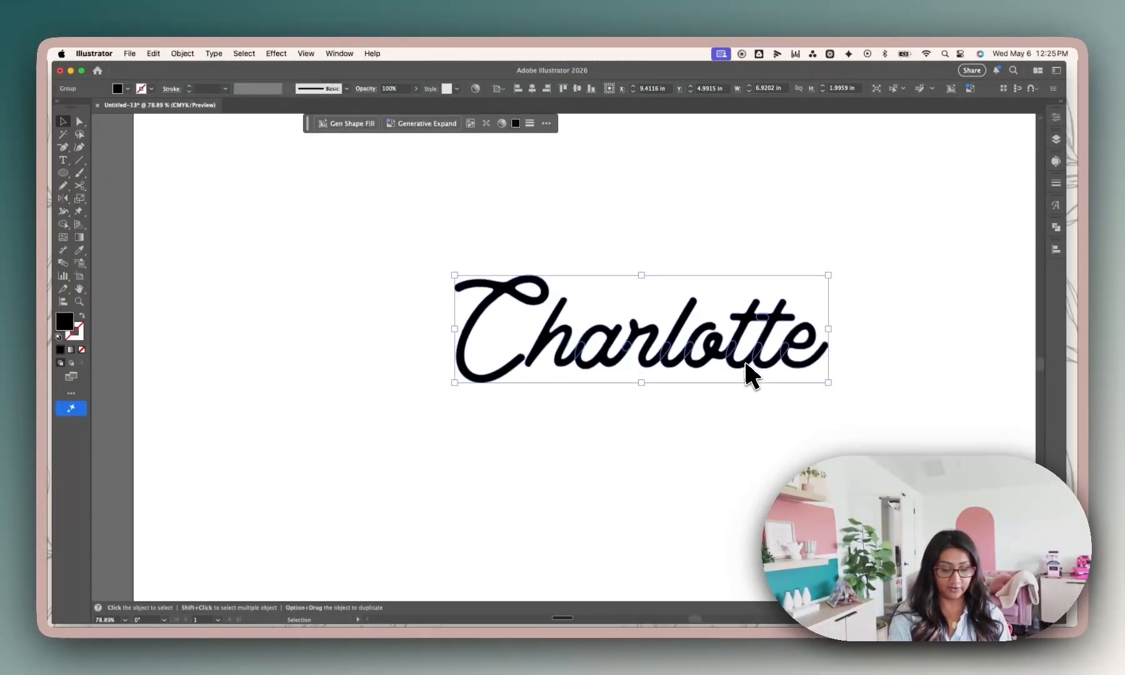
key("a")
key("super+y")
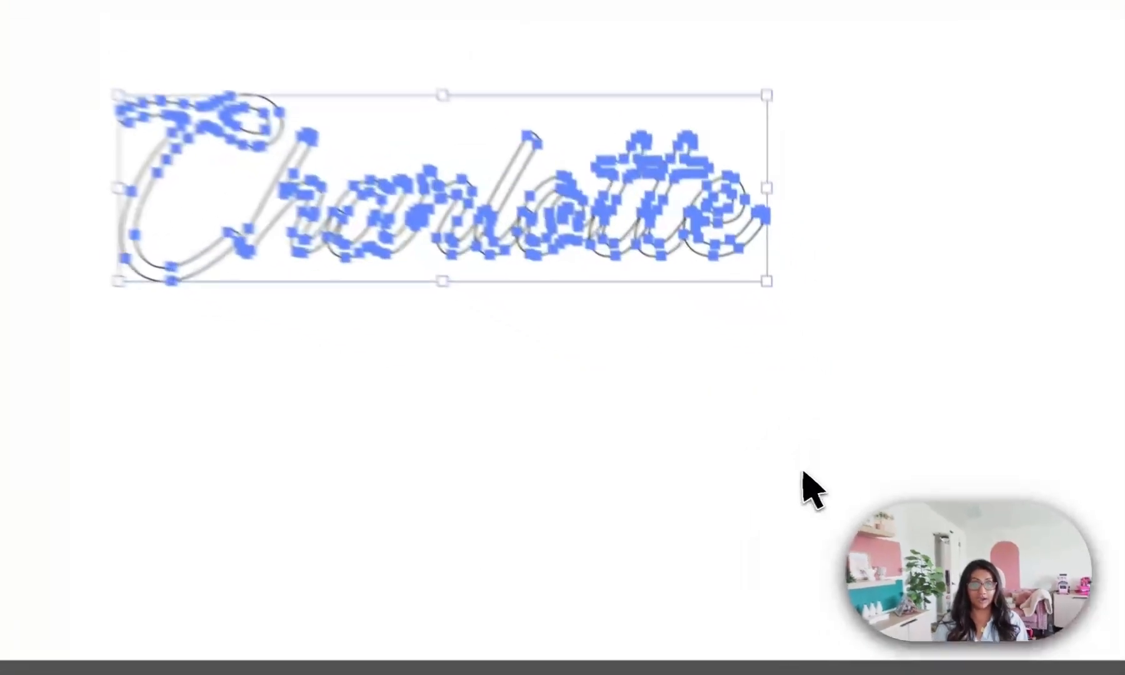
left_click(846, 489)
scroll(759, 400, "up", 2)
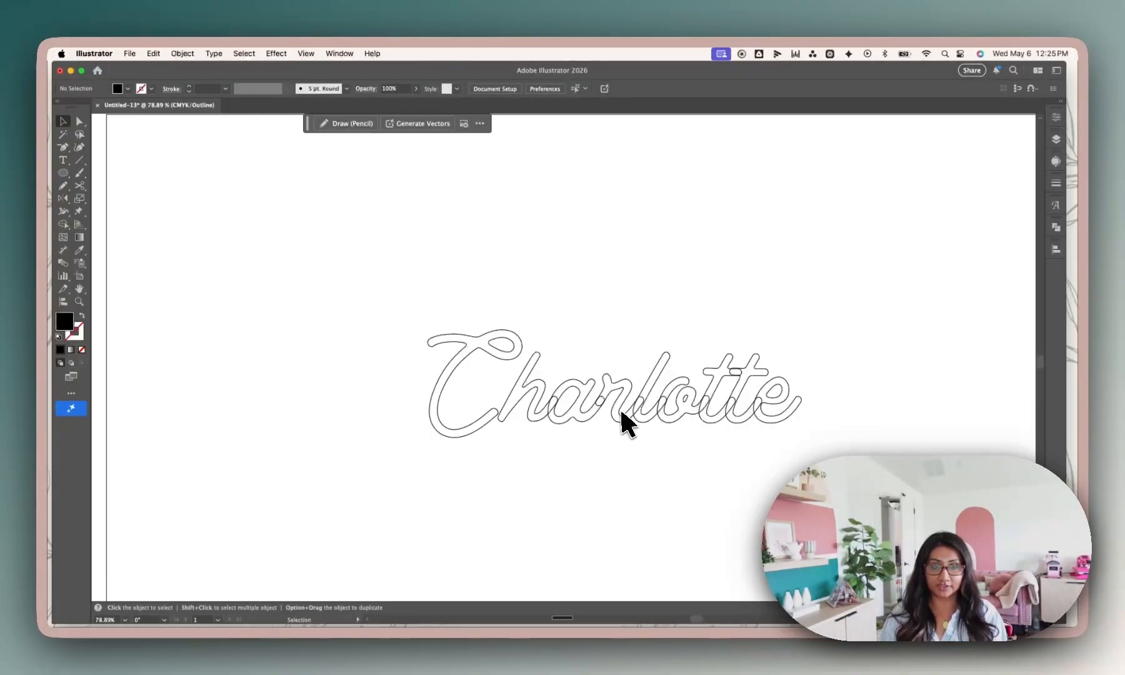
scroll(703, 394, "up", 1)
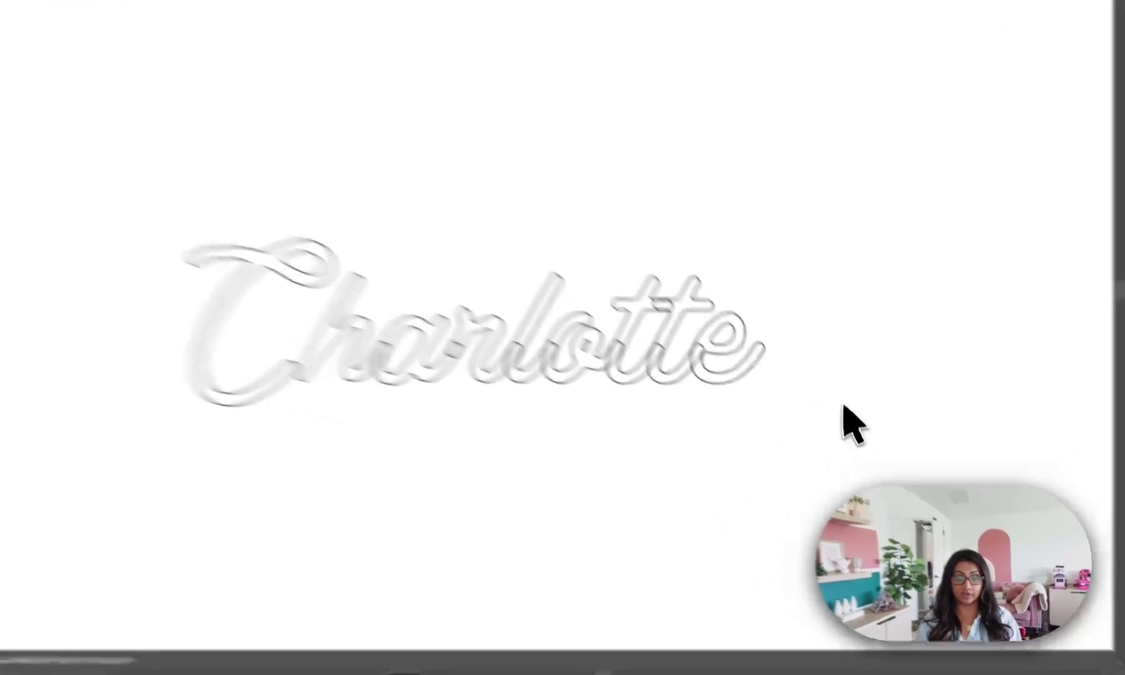
Select all the expanded letters and merge their overlaps with the Pathfinder Unite operation, and deselect them.
left_click_drag(856, 436, 376, 307)
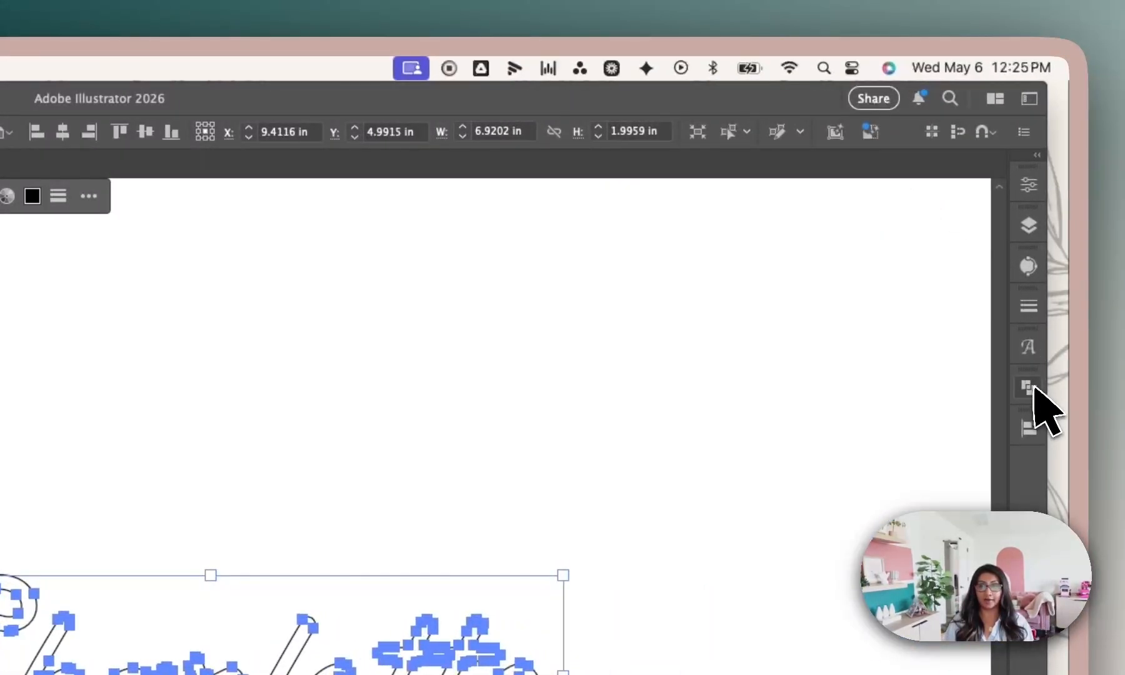
left_click(1032, 386)
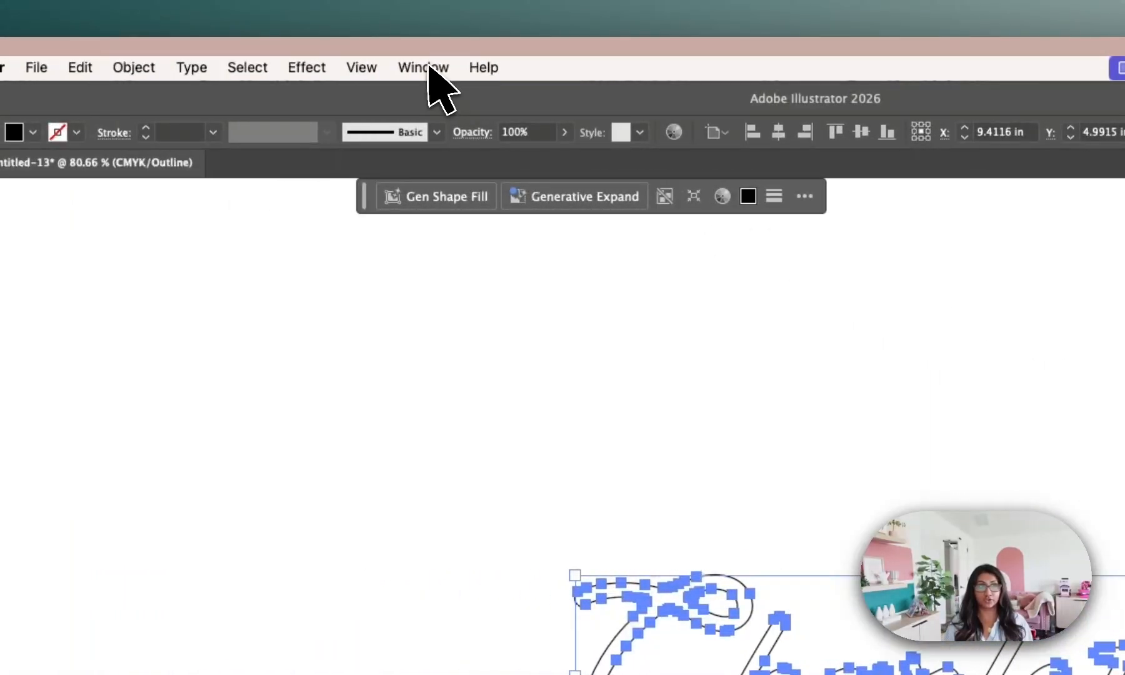
left_click(423, 68)
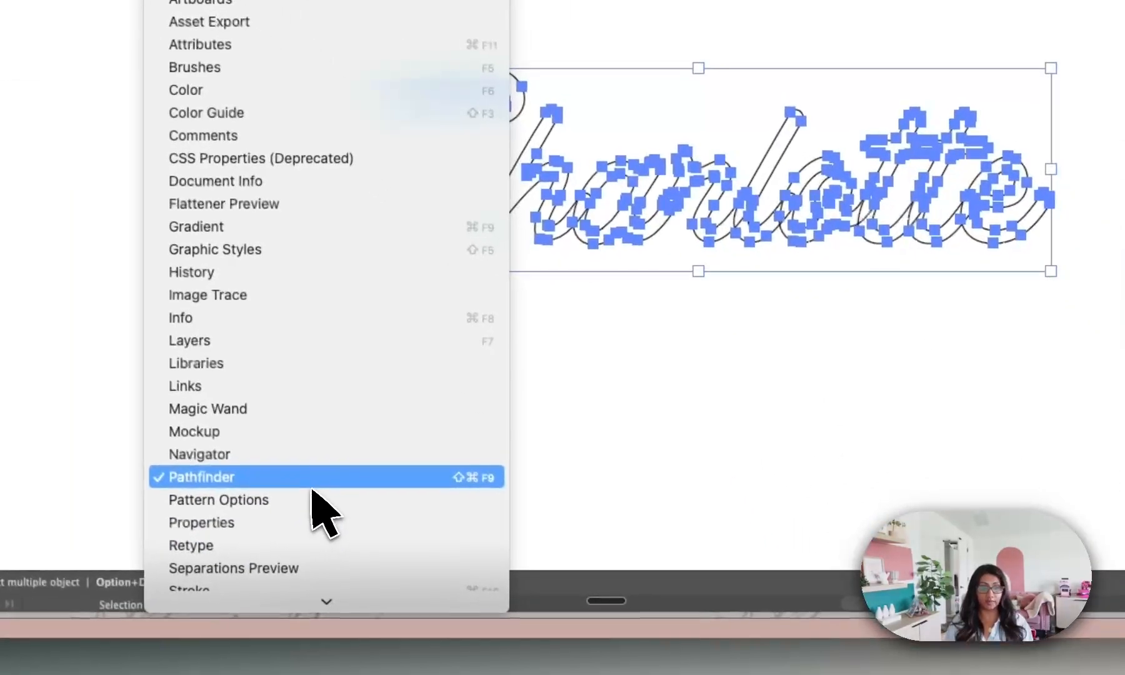
left_click(313, 480)
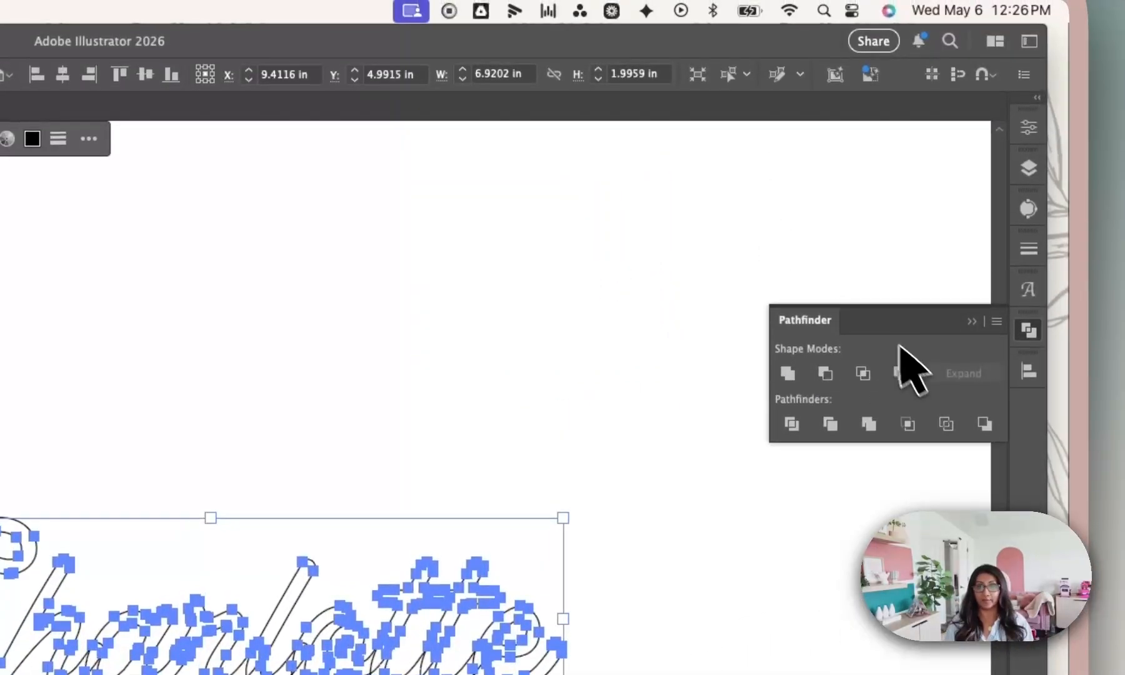
left_click(789, 372)
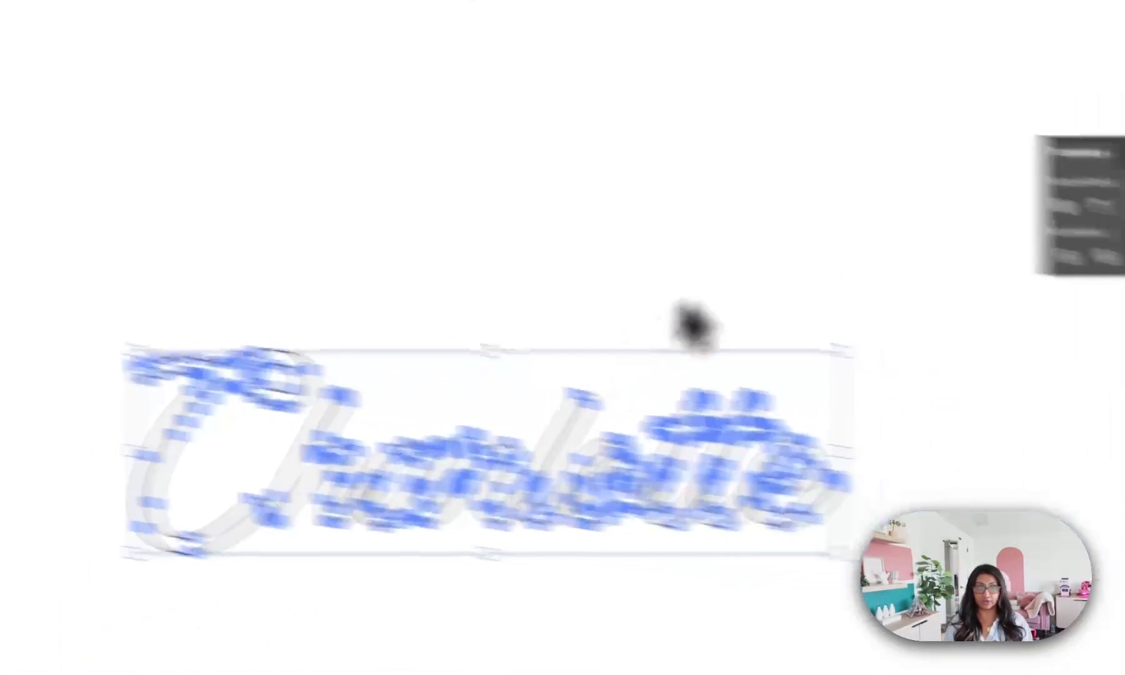
left_click(1069, 207)
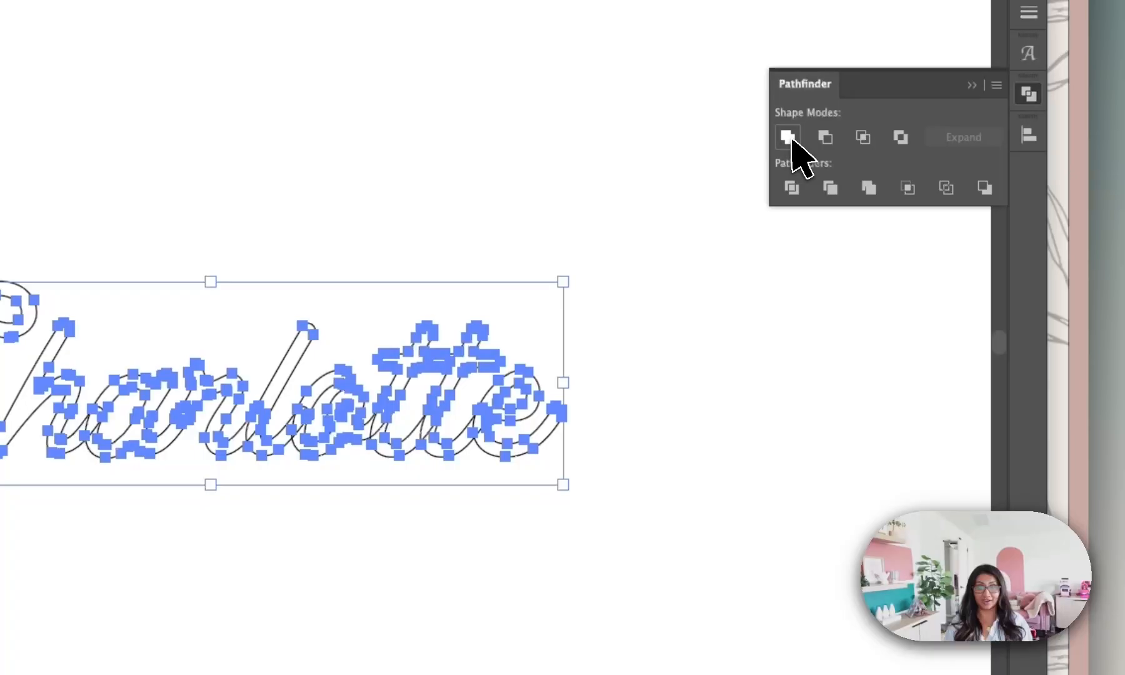
left_click(756, 418)
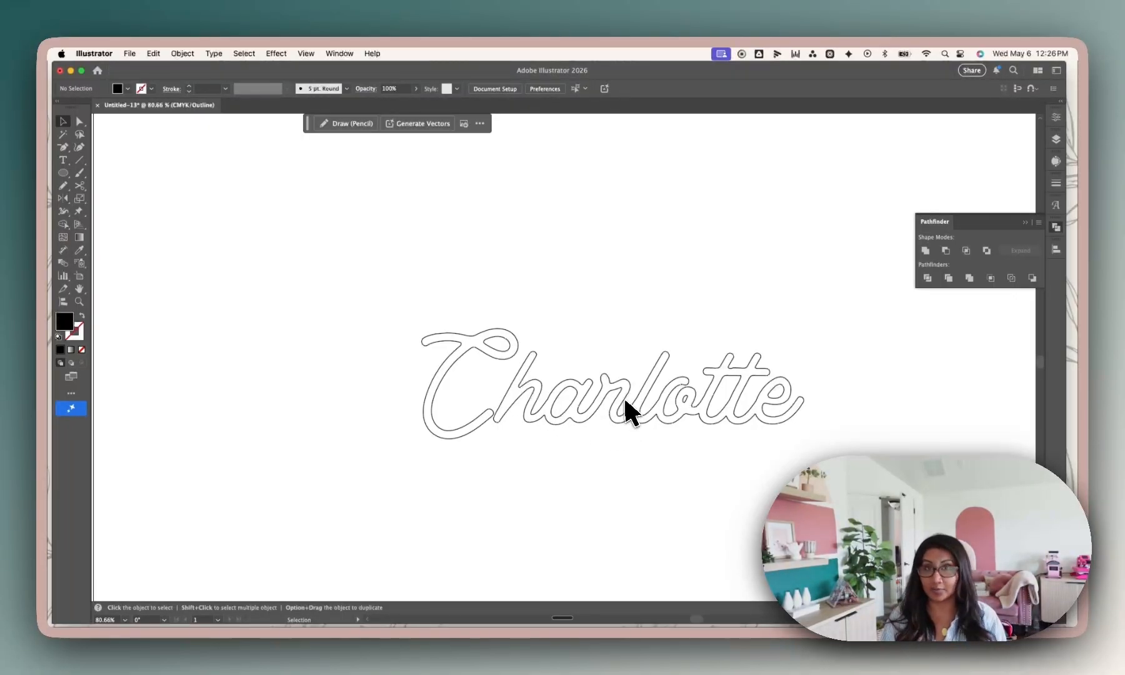
Ungroup the united lettering so the capital C is separate from the joined letters, and return to Preview mode.
scroll(507, 458, "up", 5)
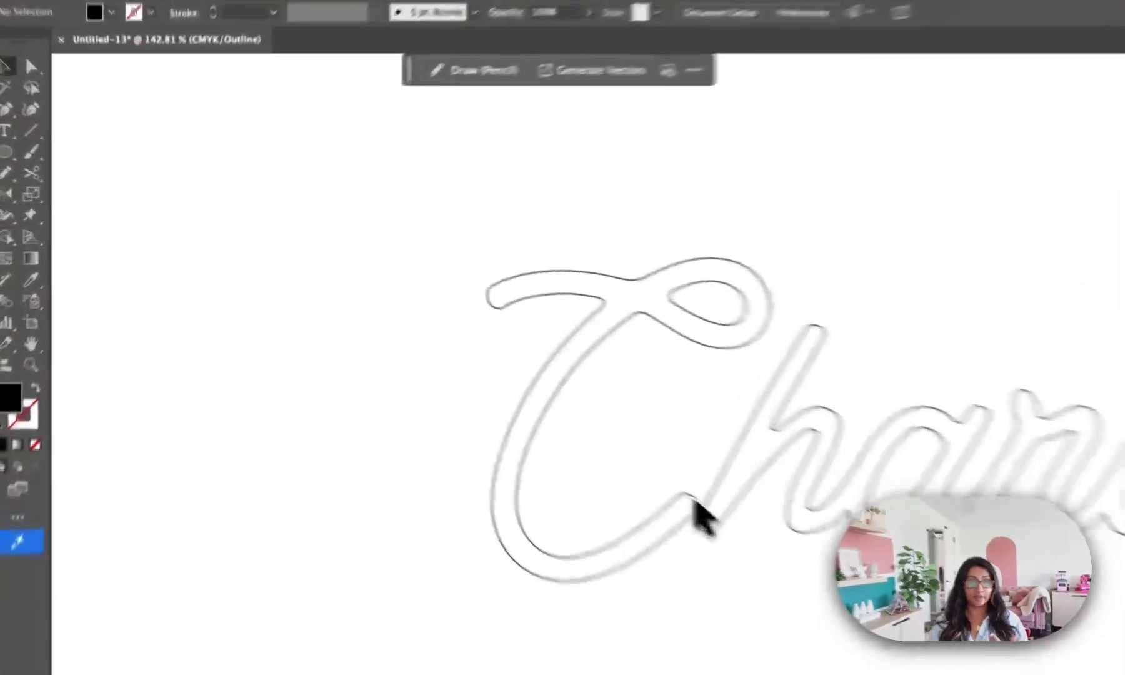
left_click(483, 396)
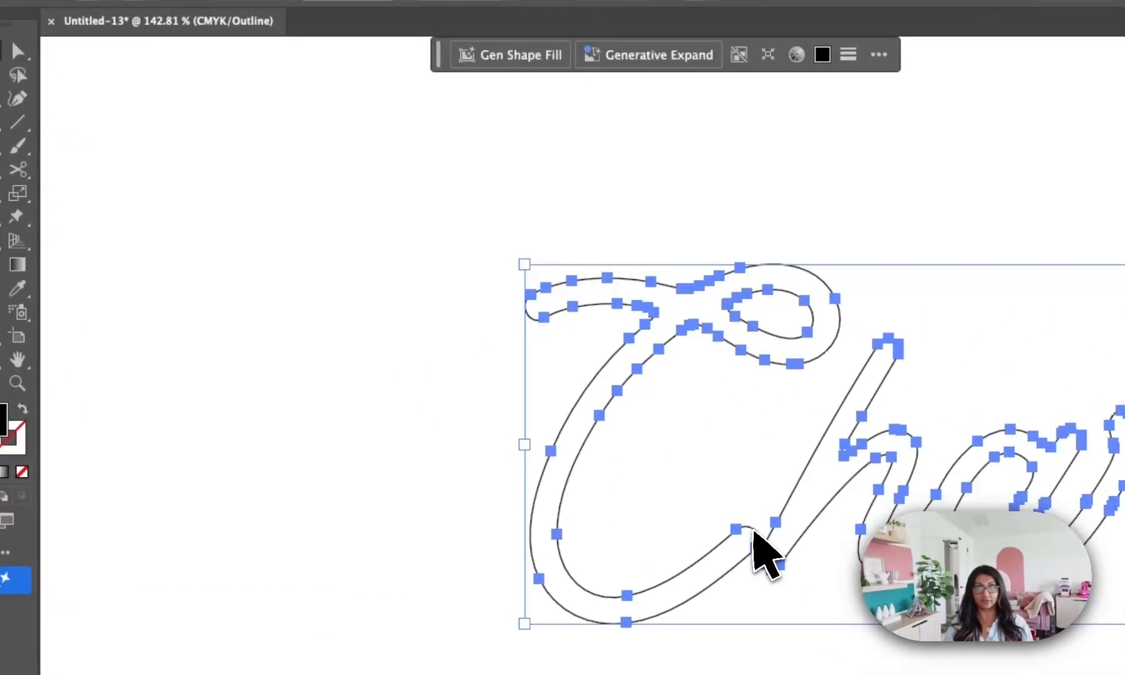
left_click(758, 526)
double_click(758, 531)
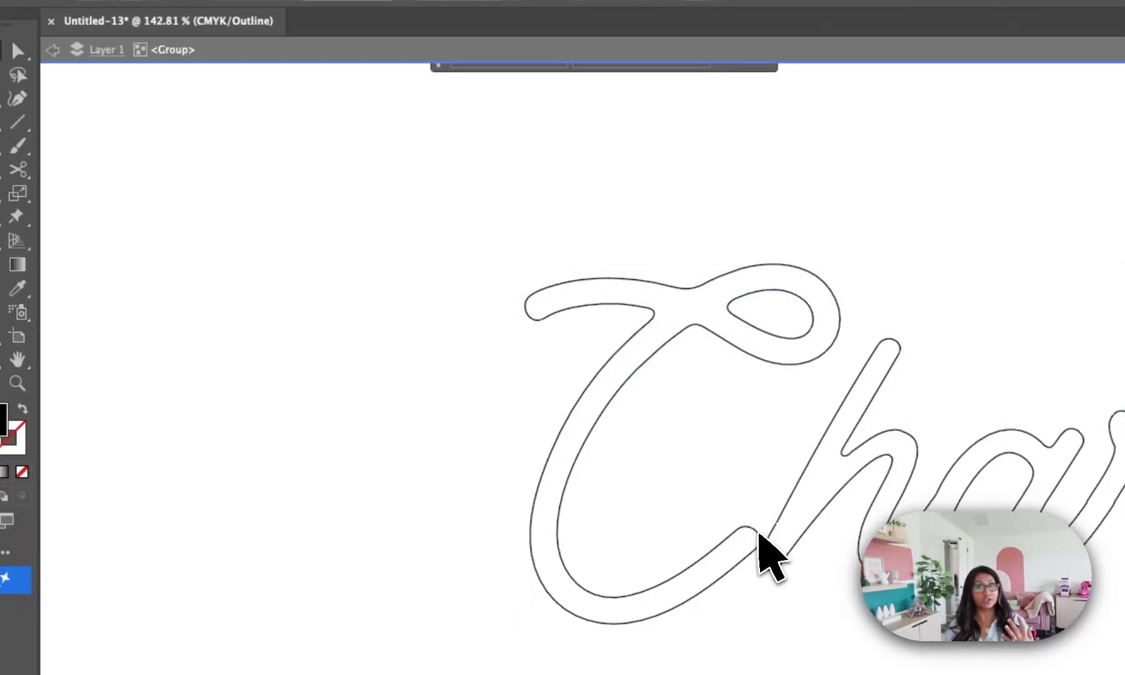
right_click(758, 532)
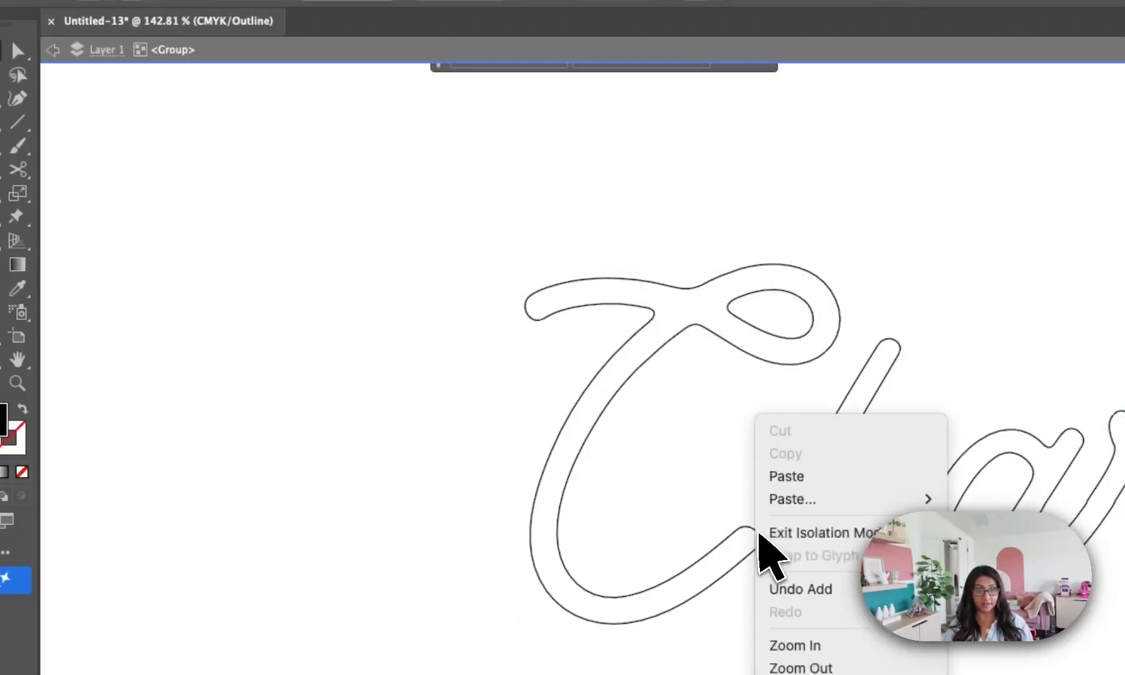
left_click(760, 546)
left_click(720, 431)
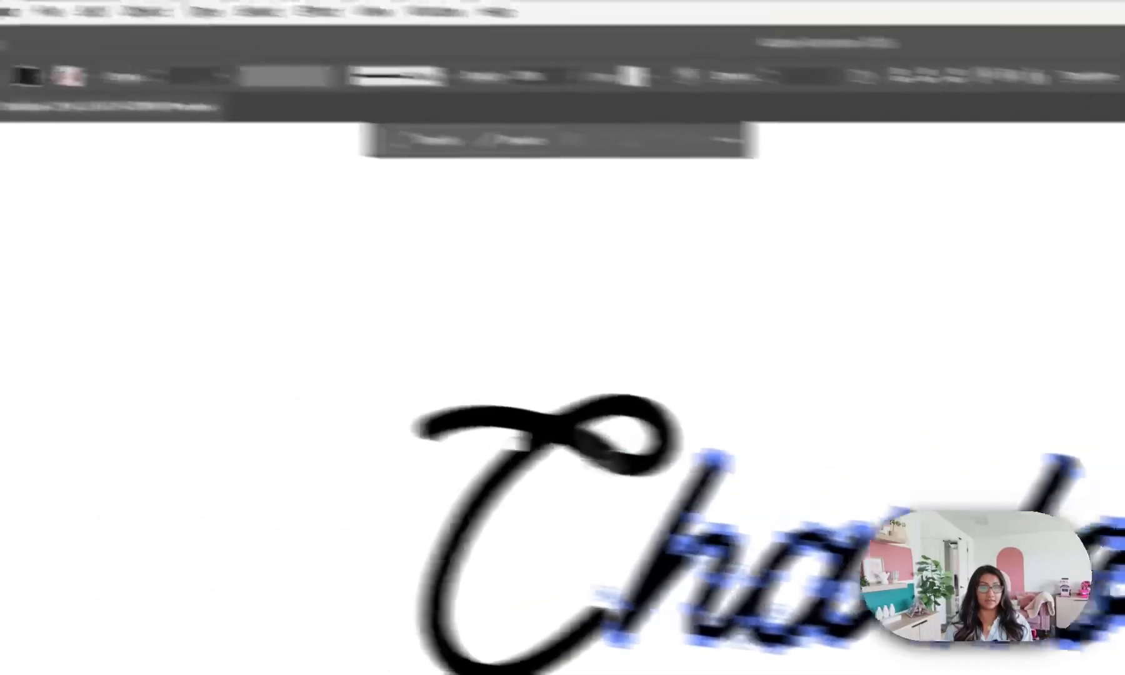
Move the capital C about 0.2 in toward the h until the two shapes overlap, and deselect it.
left_click(225, 376)
left_click(93, 188)
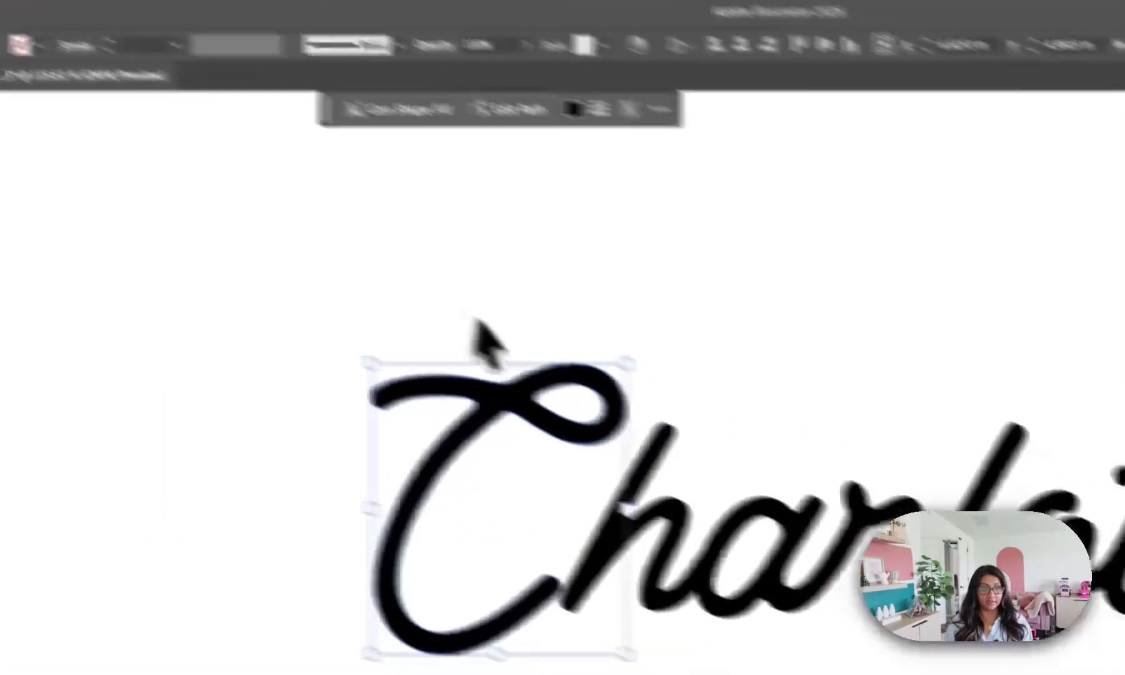
left_click_drag(724, 471, 748, 470)
left_click_drag(455, 348, 464, 348)
left_click(716, 259)
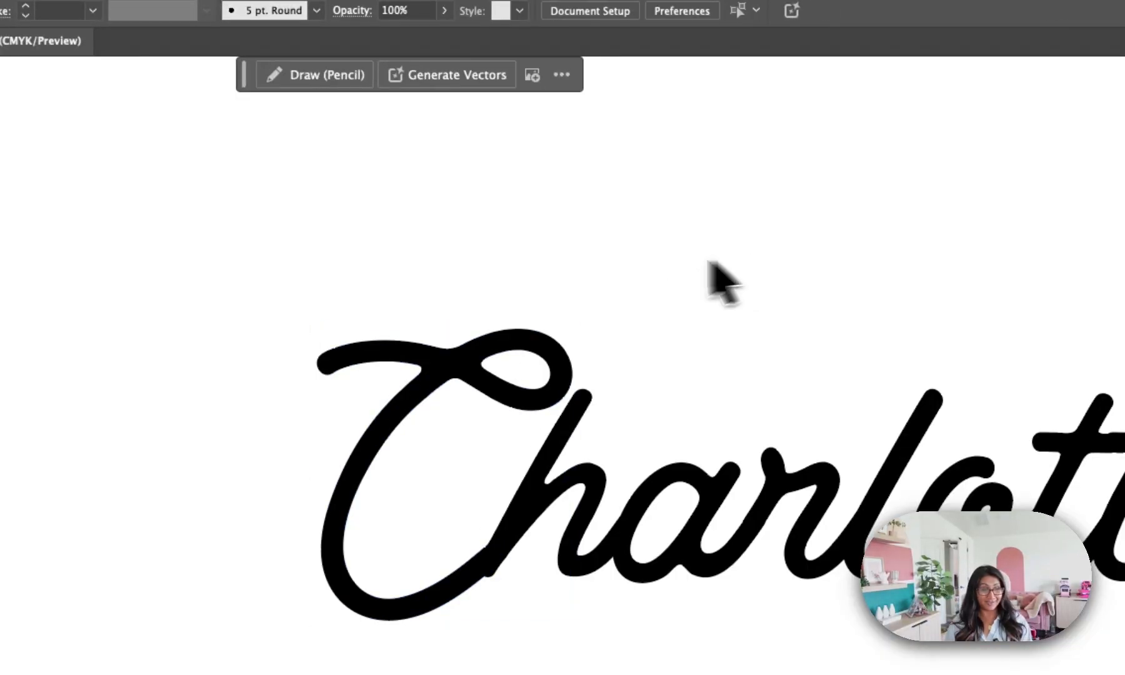
Unite the capital C with the remaining joined letters into one compound shape, and deselect it.
left_click_drag(323, 251, 887, 390)
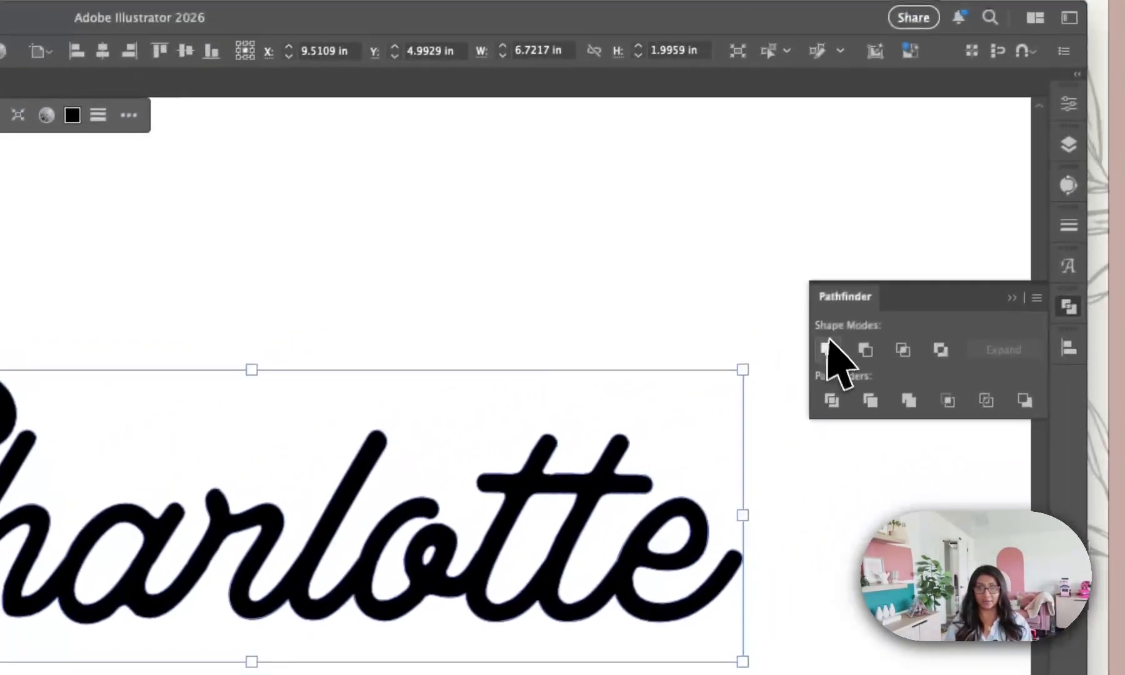
left_click(828, 352)
left_click(356, 283)
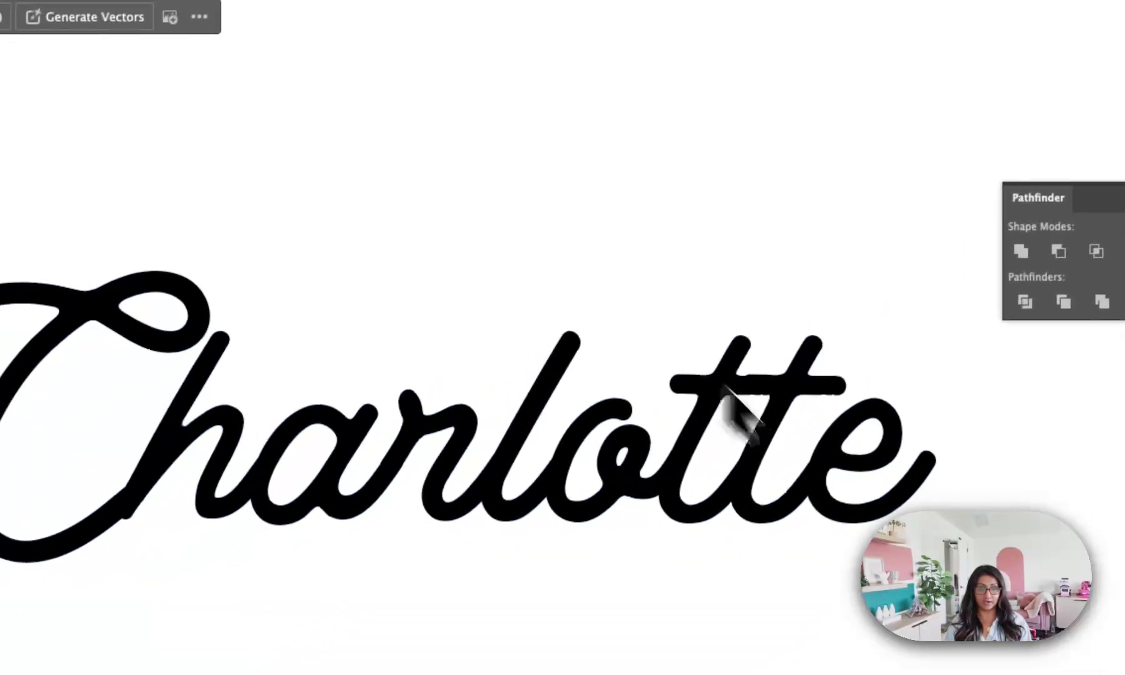
Reposition the united lettering and swap its fill and stroke, giving it a 1 pt black outline and no fill.
left_click_drag(563, 579, 525, 558)
left_click(665, 495)
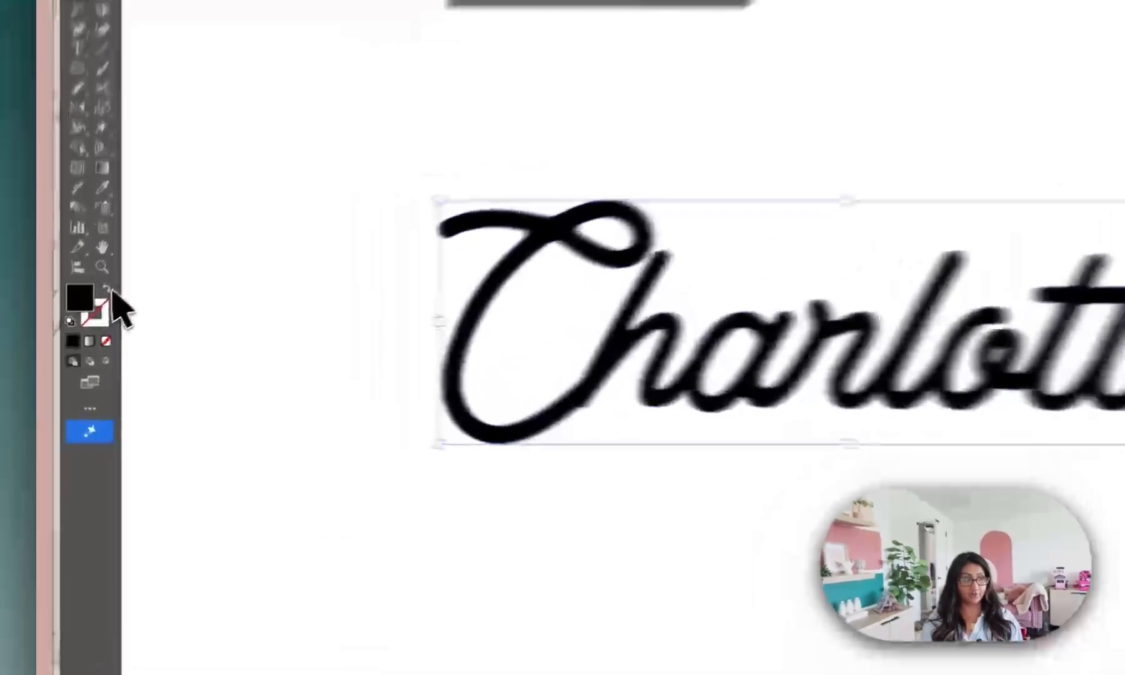
left_click(84, 315)
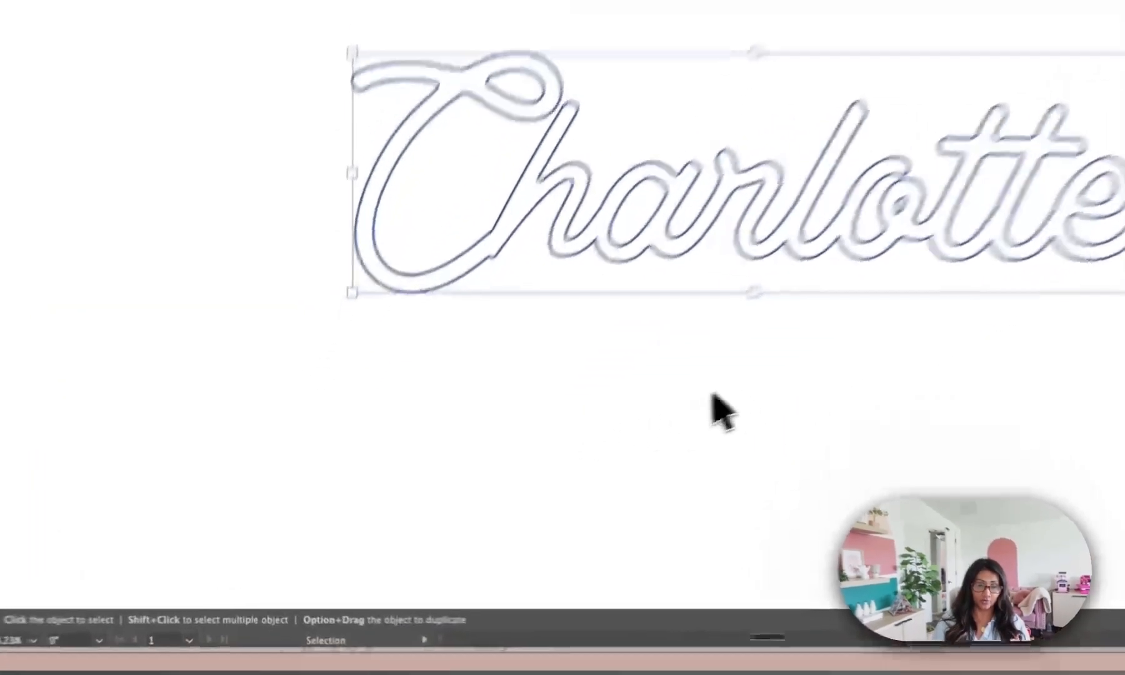
left_click(532, 480)
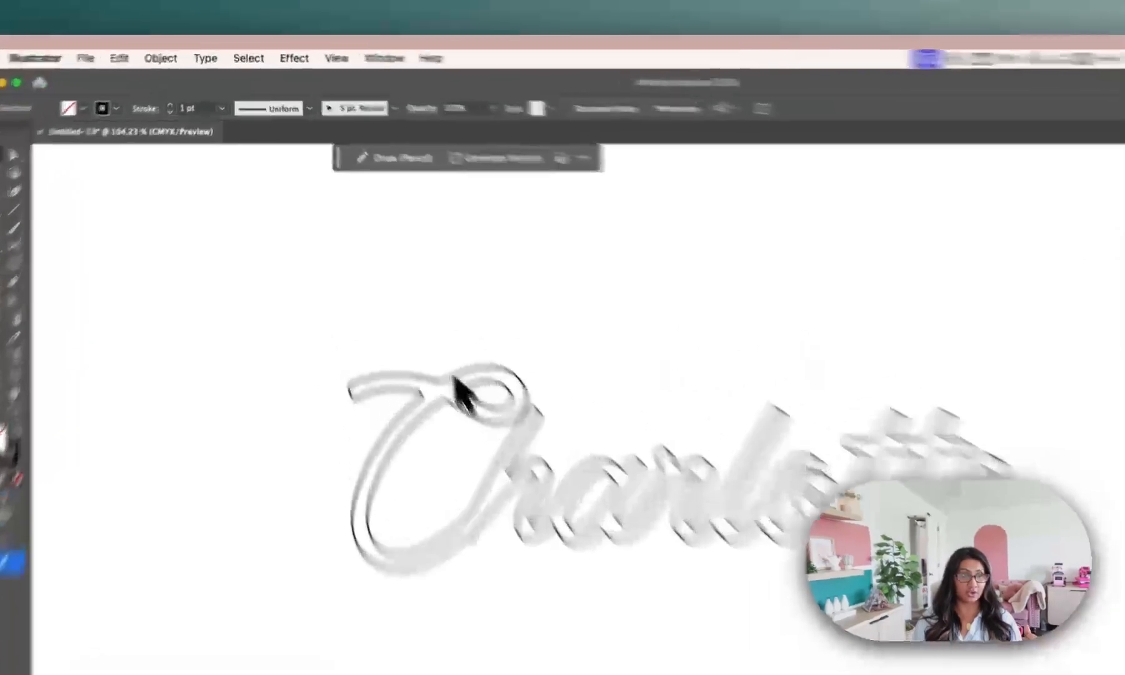
Create an offset path around the united Charlotte lettering with a 0.15 in offset and round joins.
left_click(455, 378)
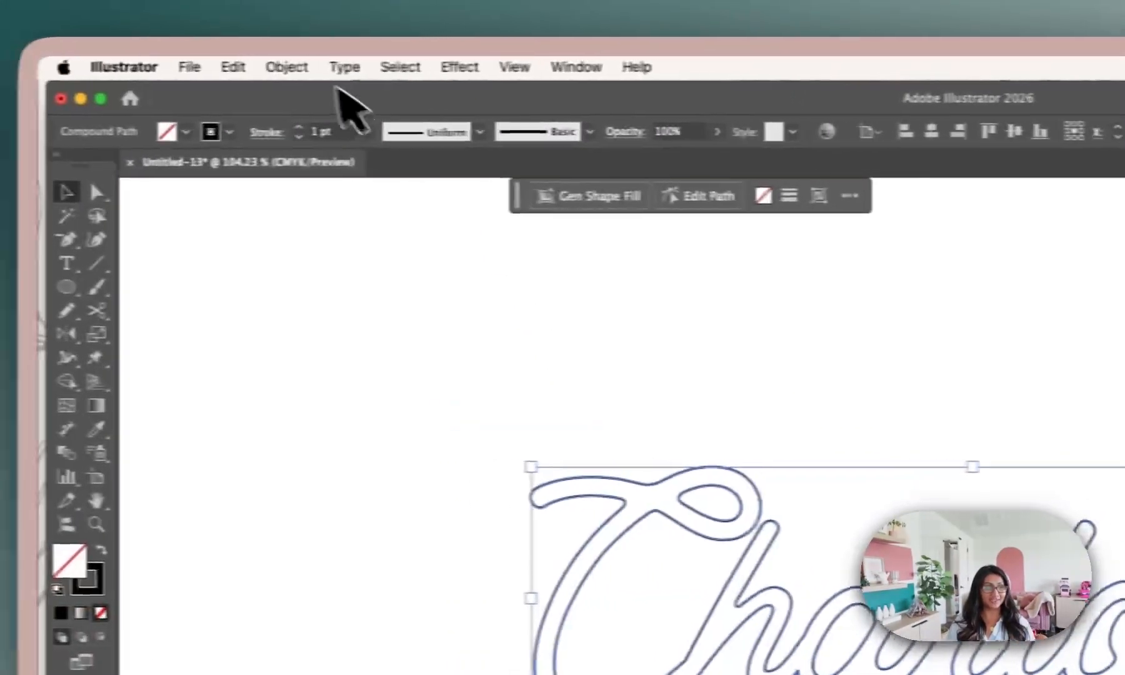
left_click(161, 57)
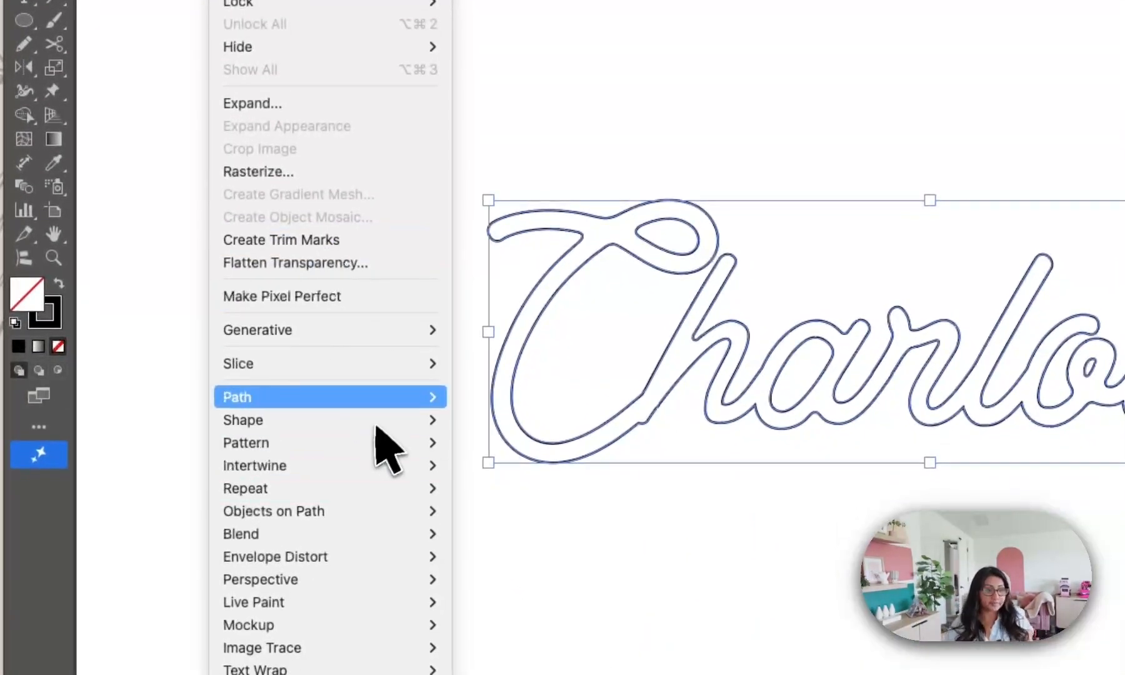
mouse_move(442, 671)
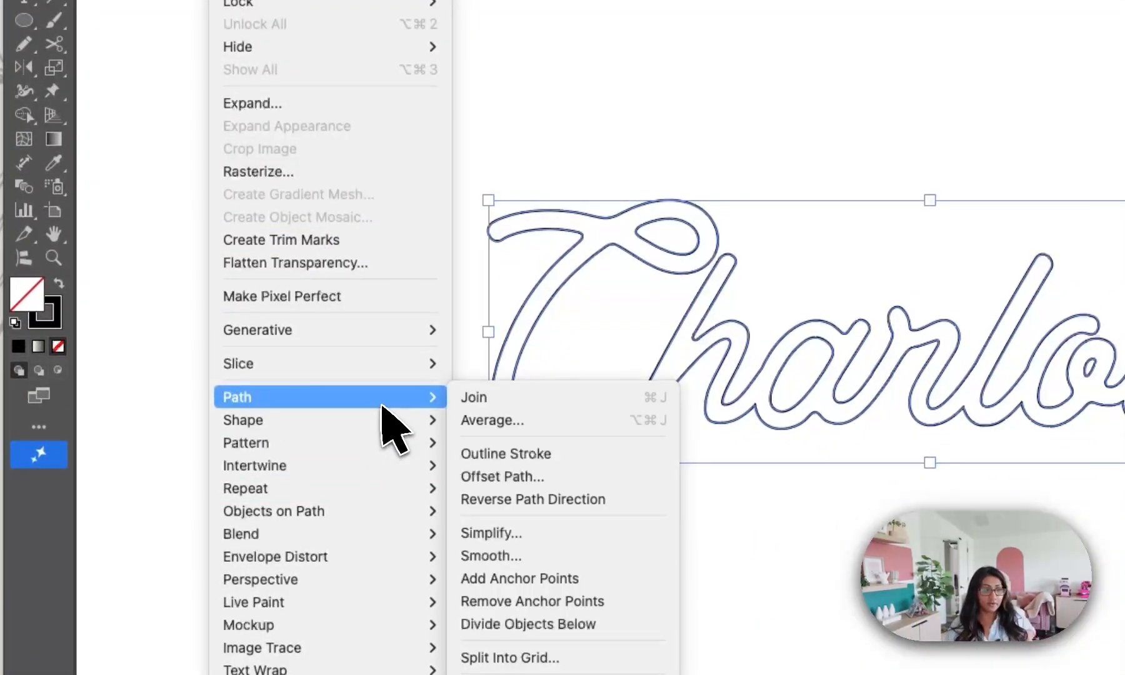
left_click(561, 475)
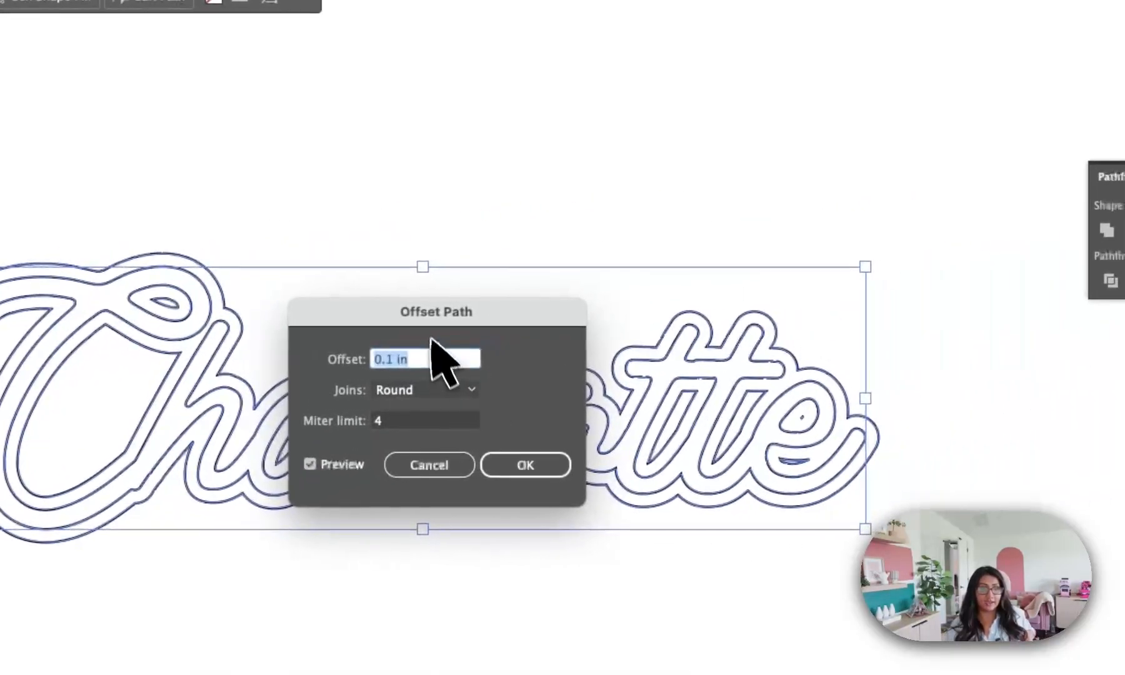
left_click_drag(427, 312, 862, 609)
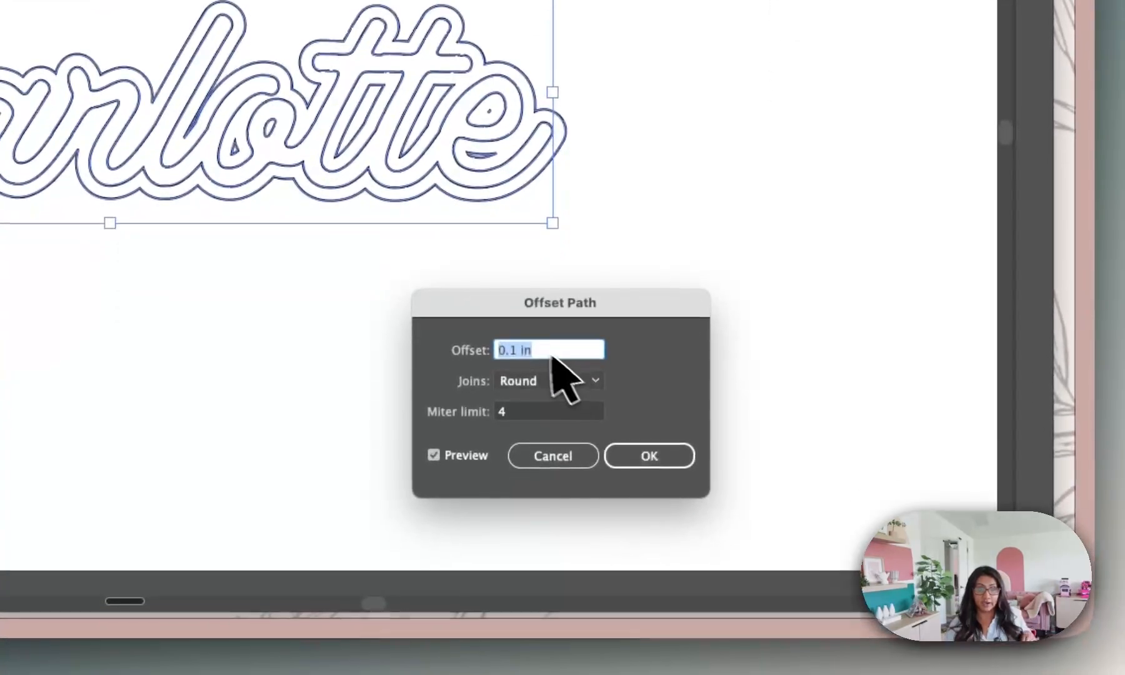
left_click(502, 534)
key("Right")
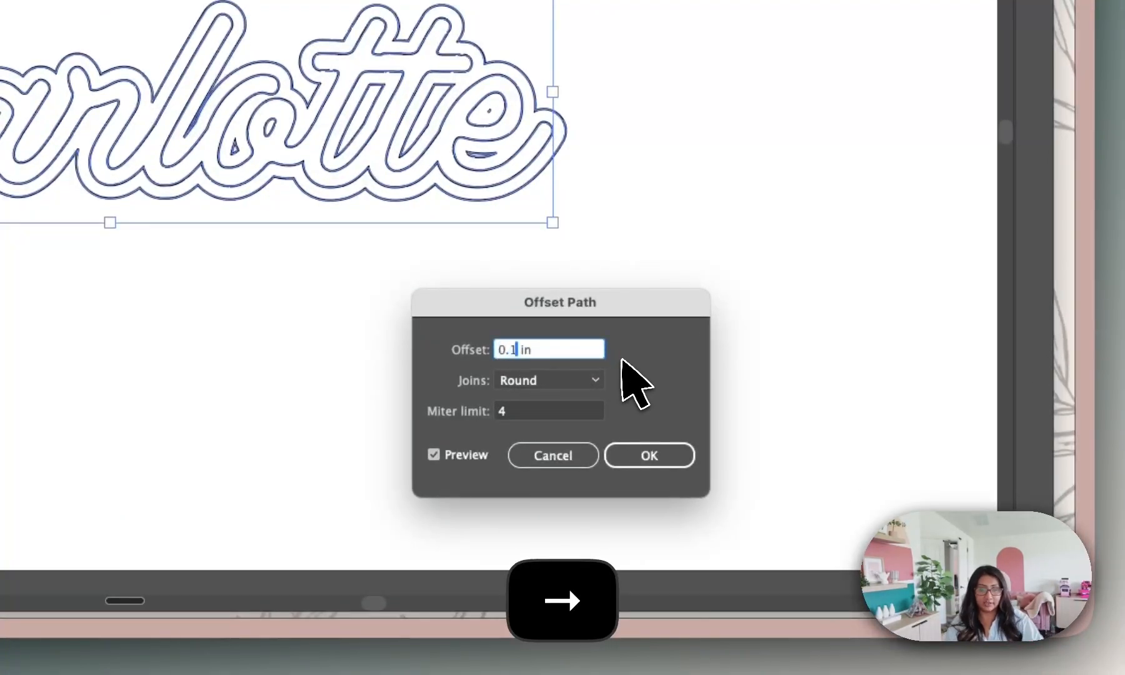
type("5")
key("Return")
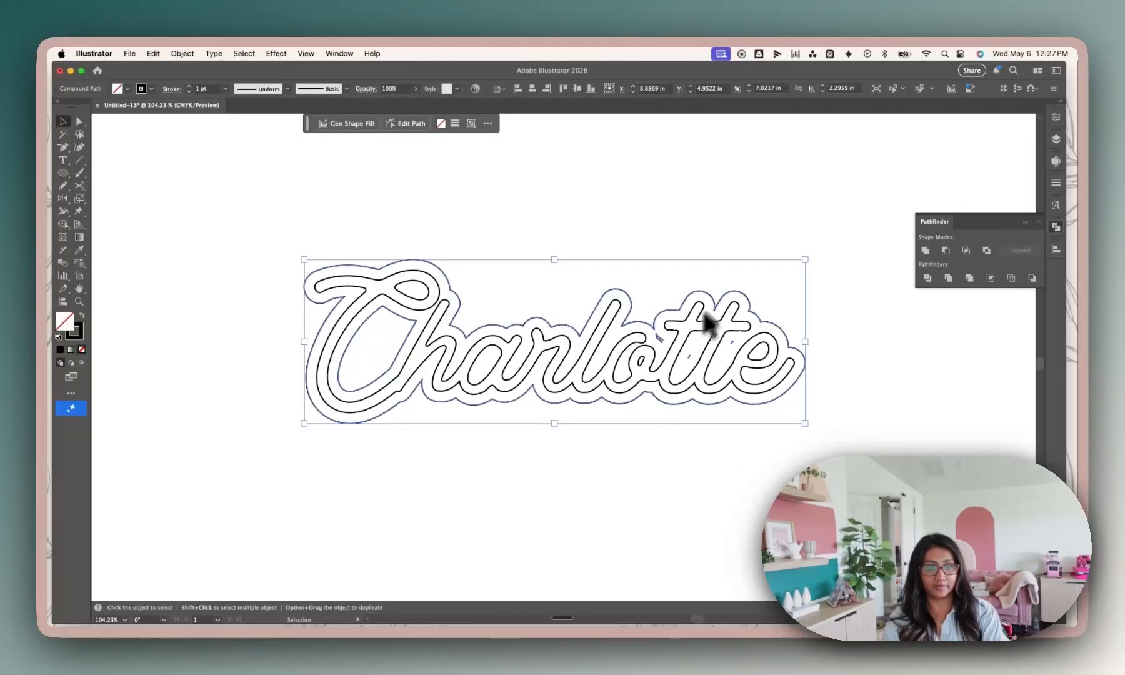
Delete the small leftover slivers of the offset path between the o, the two t's and the e.
scroll(705, 313, "up", 5)
scroll(662, 362, "down", 4)
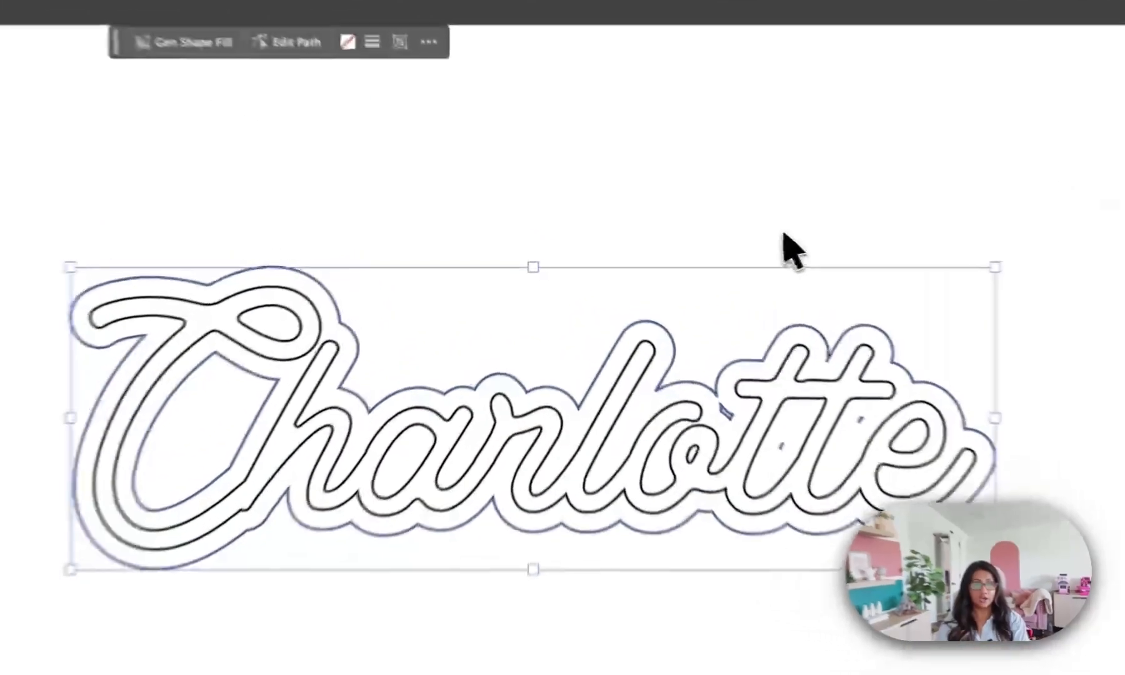
left_click(690, 247)
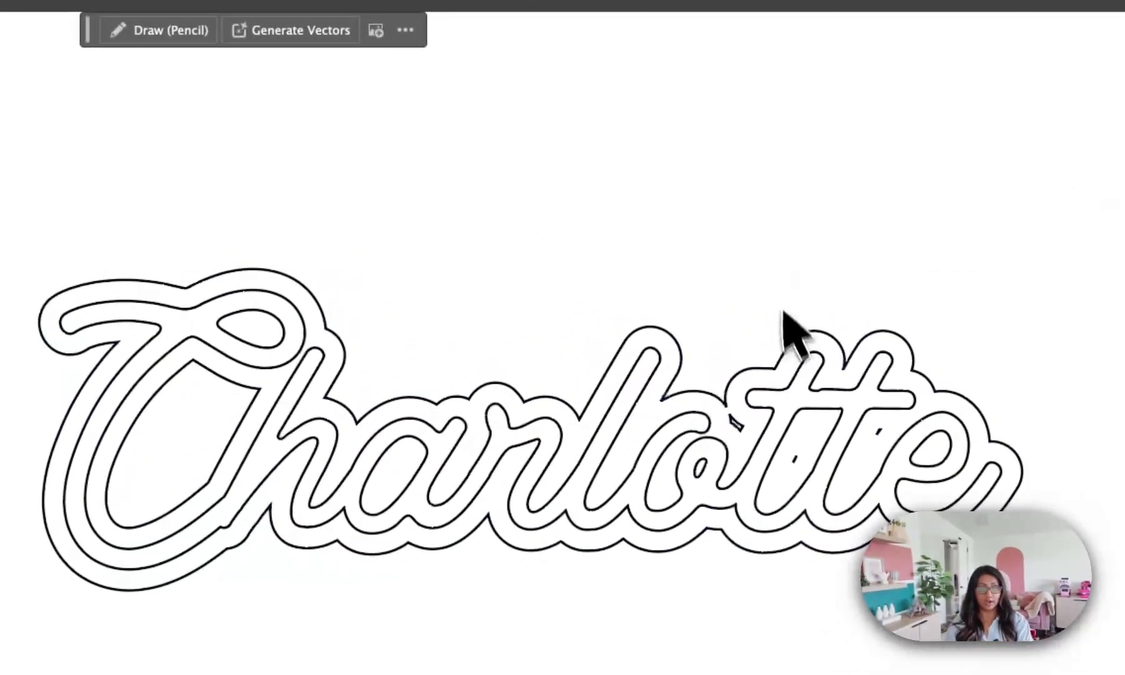
left_click(740, 424)
scroll(739, 424, "up", 5)
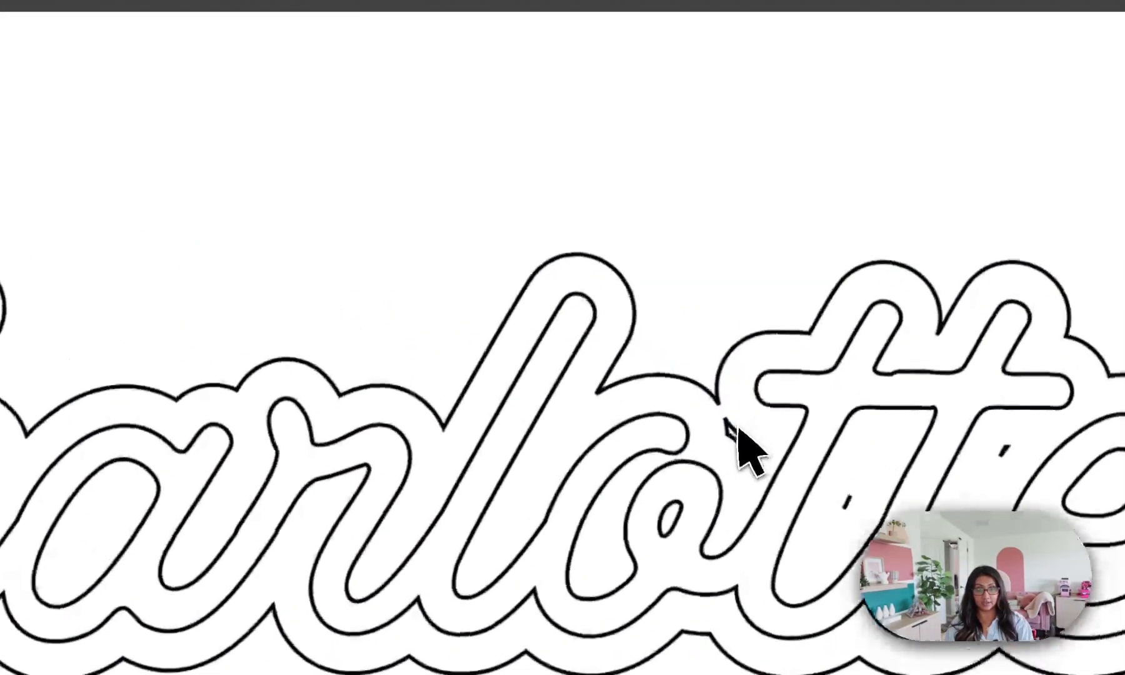
left_click(735, 427)
left_click(119, 196)
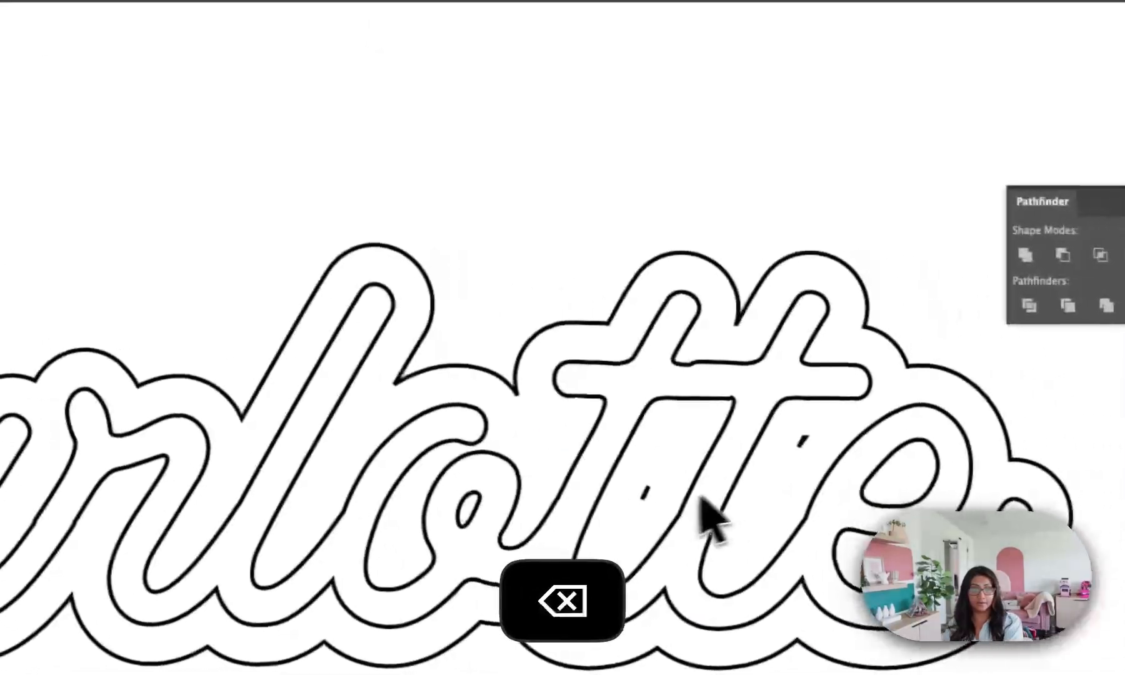
left_click(823, 507)
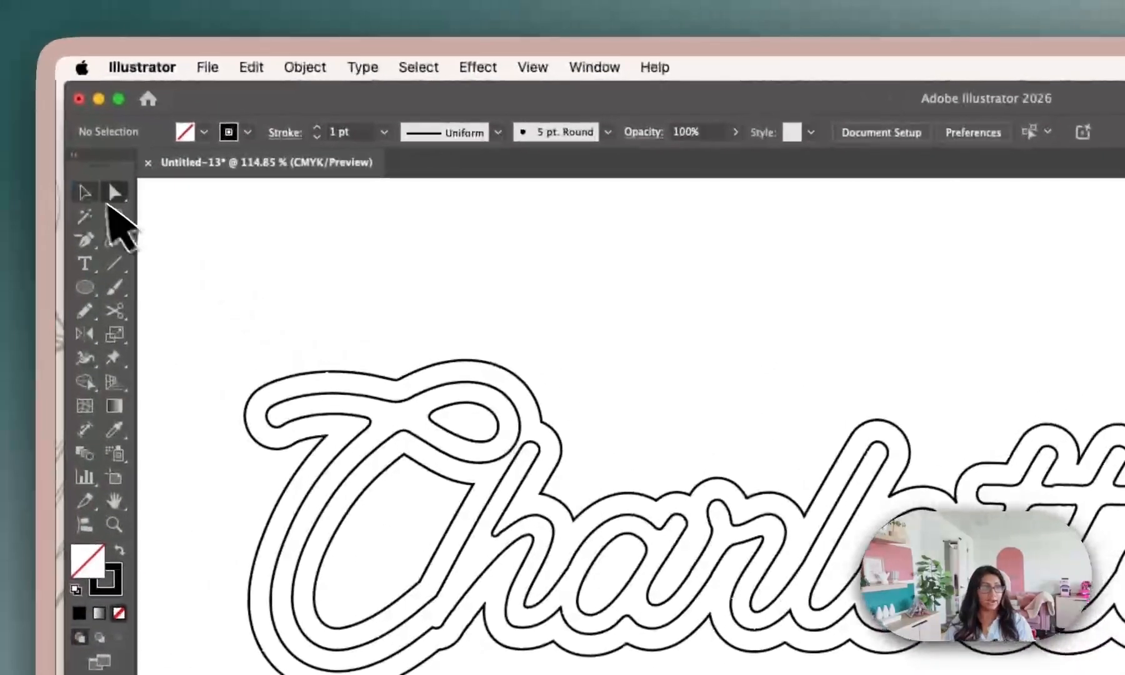
Move the Charlotte lettering off the offset outline to a clear area below it, and deselect it.
left_click(14, 175)
left_click(380, 347)
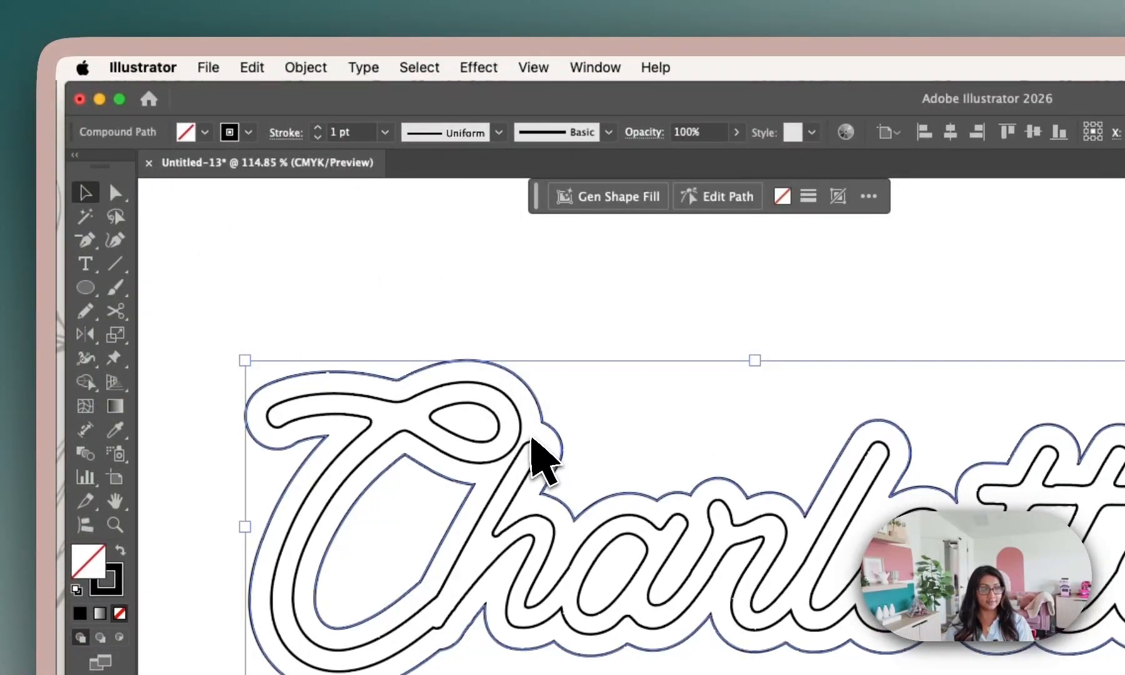
left_click_drag(529, 434, 499, 467)
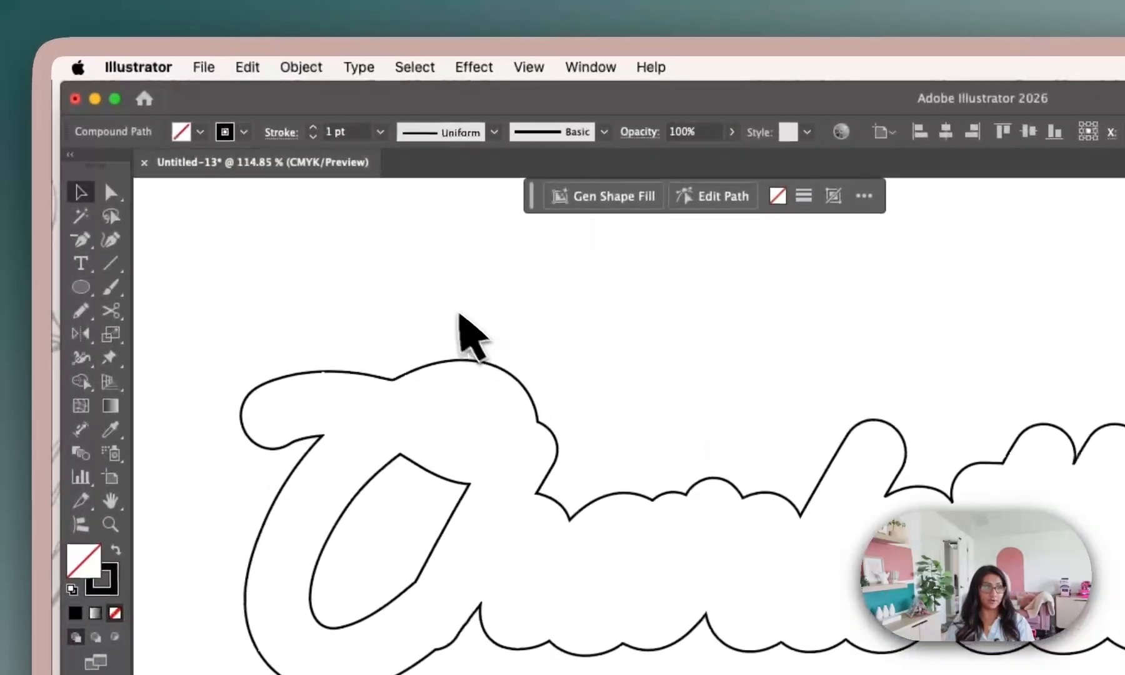
scroll(441, 295, "left", 4)
scroll(447, 301, "up", 2)
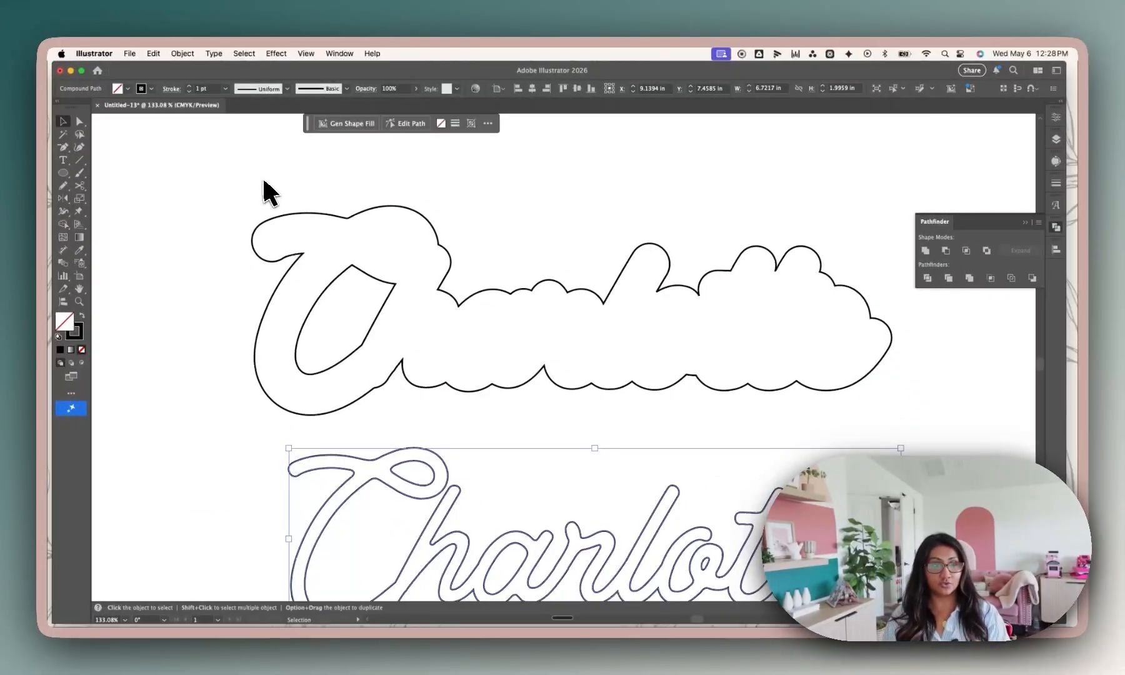
scroll(263, 182, "down", 2)
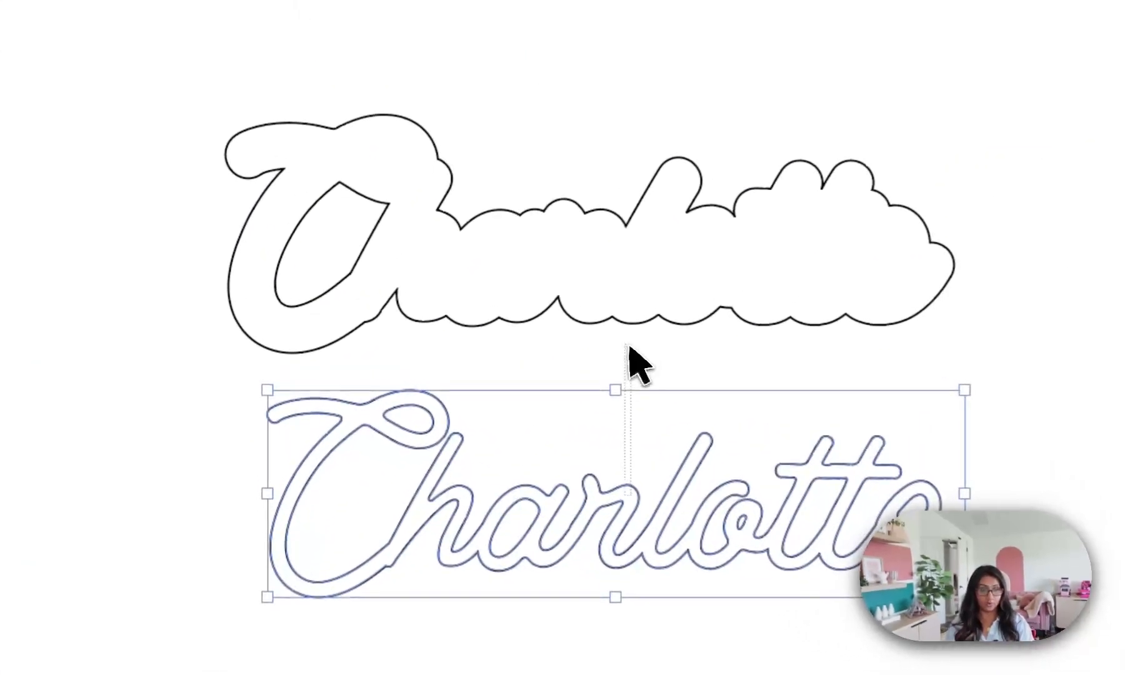
left_click(649, 425)
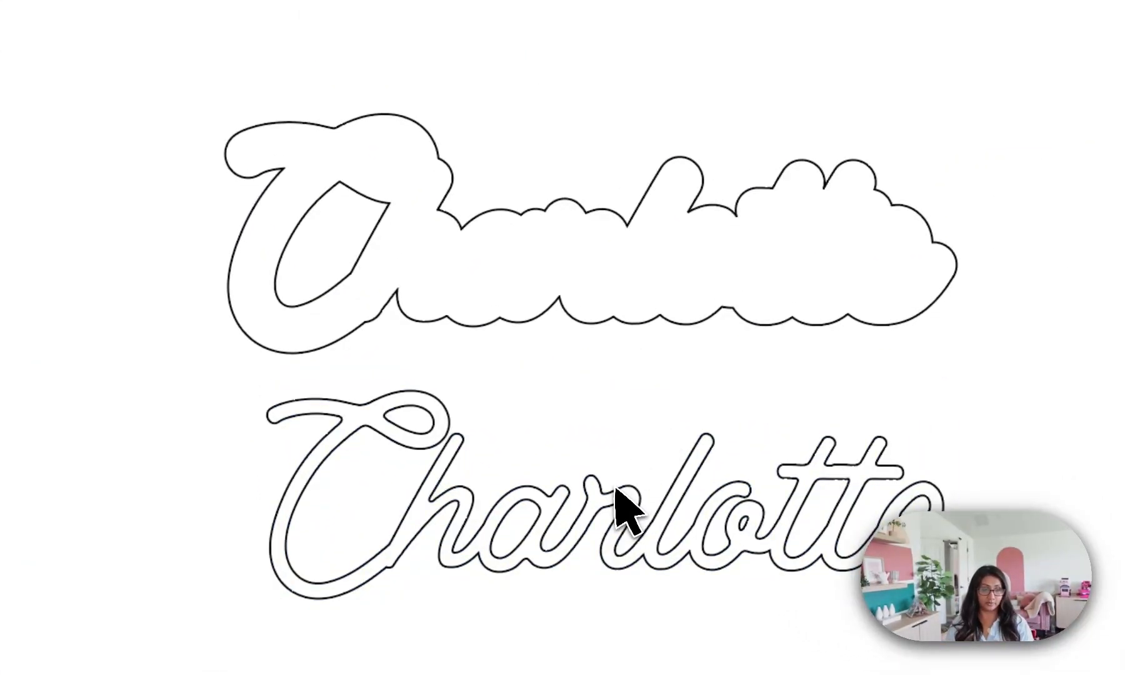
Try moving the lettering back over the offset outline, and undo the move.
left_click_drag(554, 332, 601, 388)
left_click(635, 483)
left_click_drag(643, 514, 601, 236)
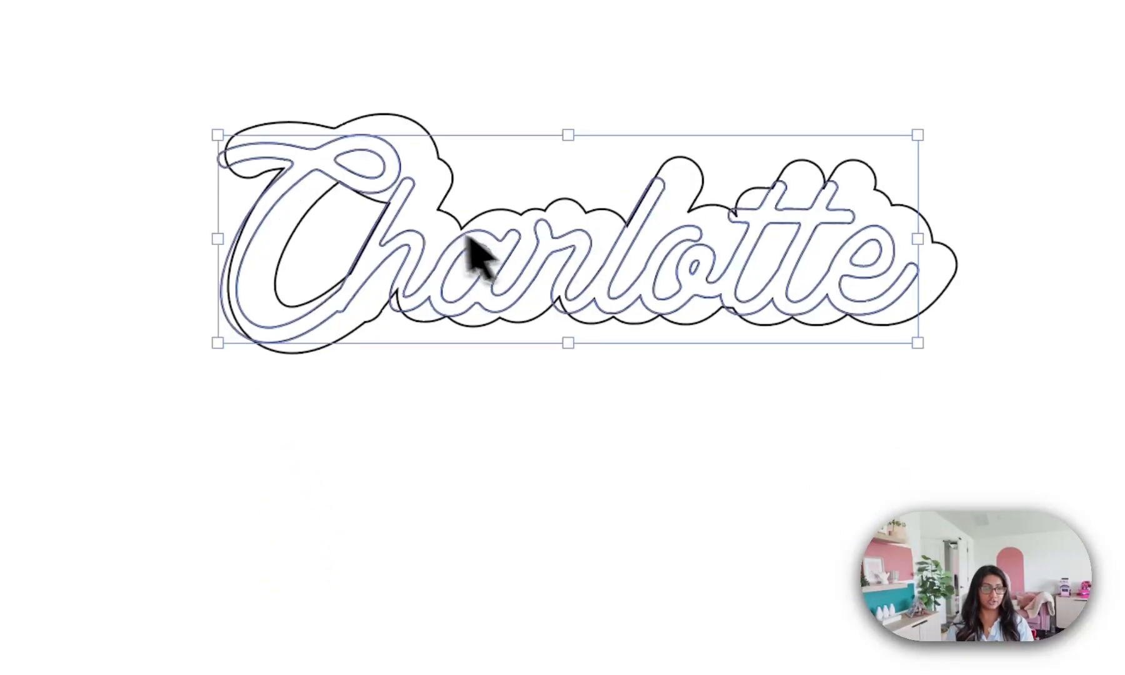
key("super+z")
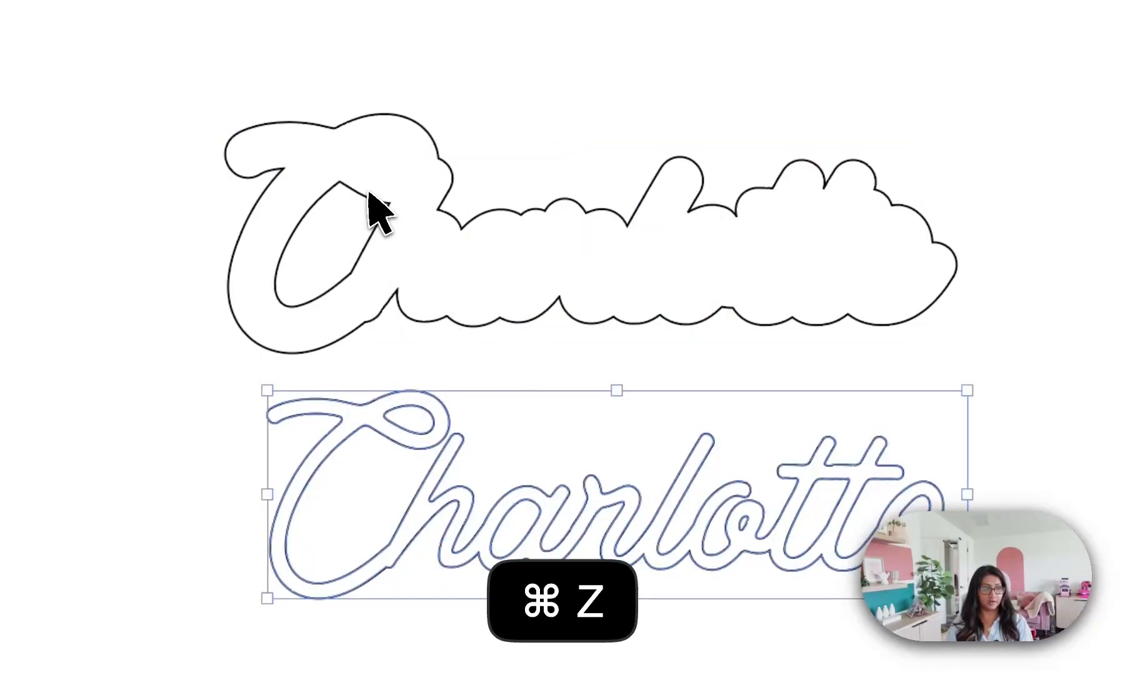
Delete the inner opening of the C from the offset outline, place the lettering back inside the outline, and deselect it.
left_click(369, 200)
double_click(366, 195)
left_click(367, 196)
key("BackSpace")
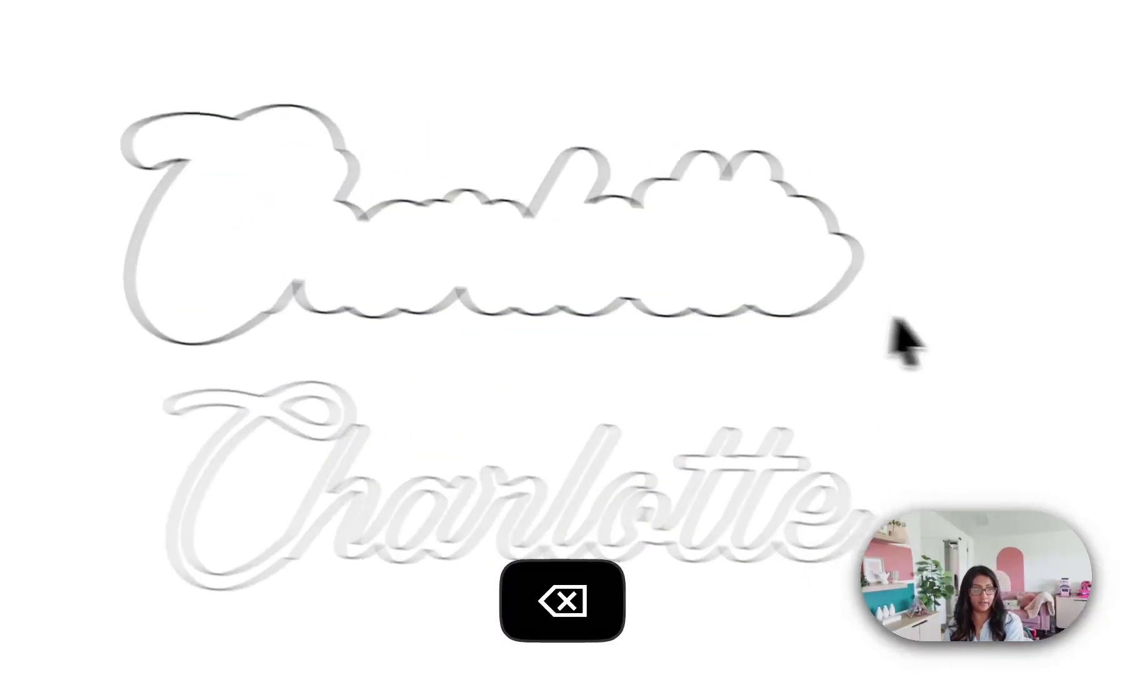
left_click_drag(414, 477, 393, 209)
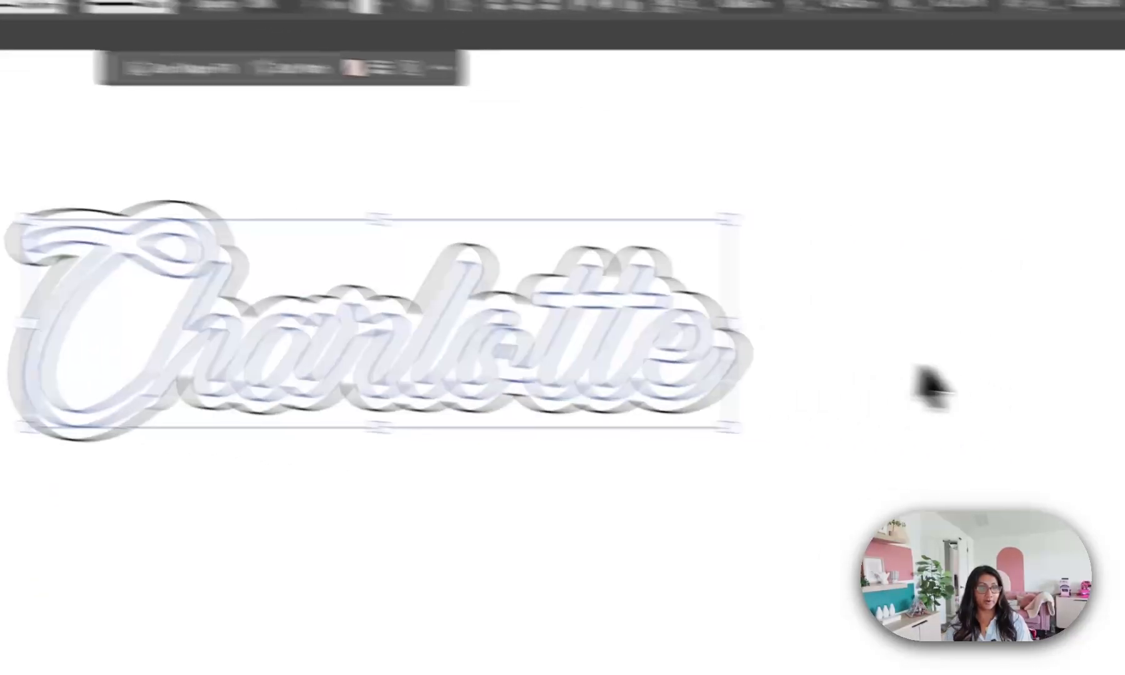
left_click(917, 369)
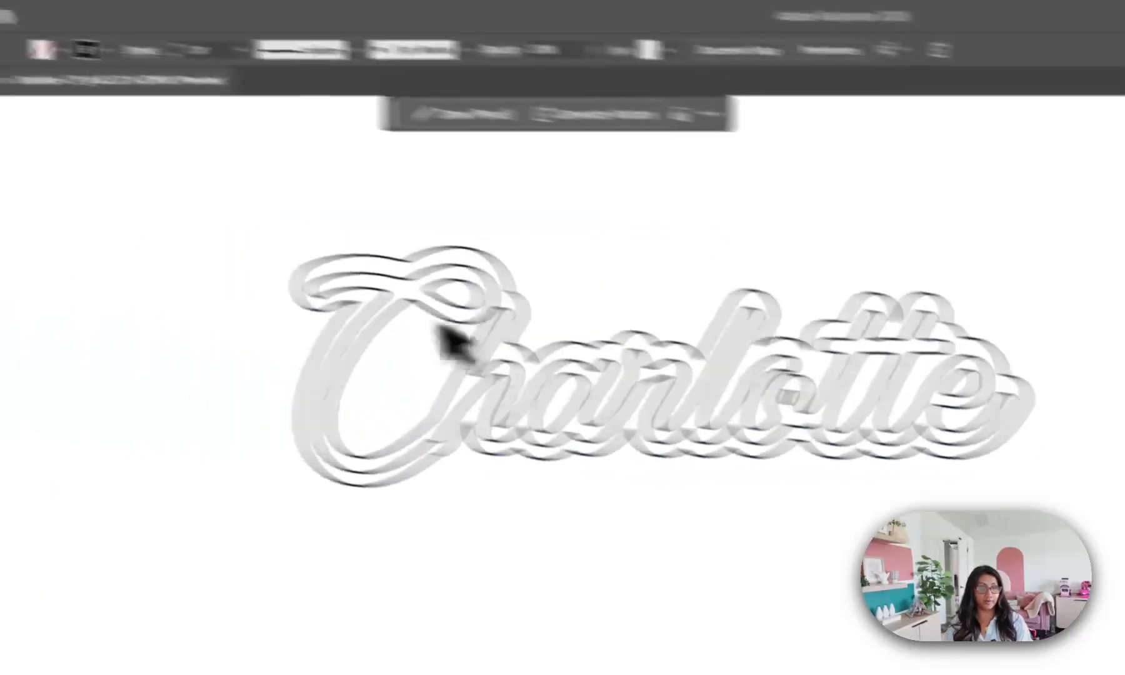
Draw a small circle with the Ellipse tool and position it overlapping the outer left edge of the C's outline.
left_click(59, 221)
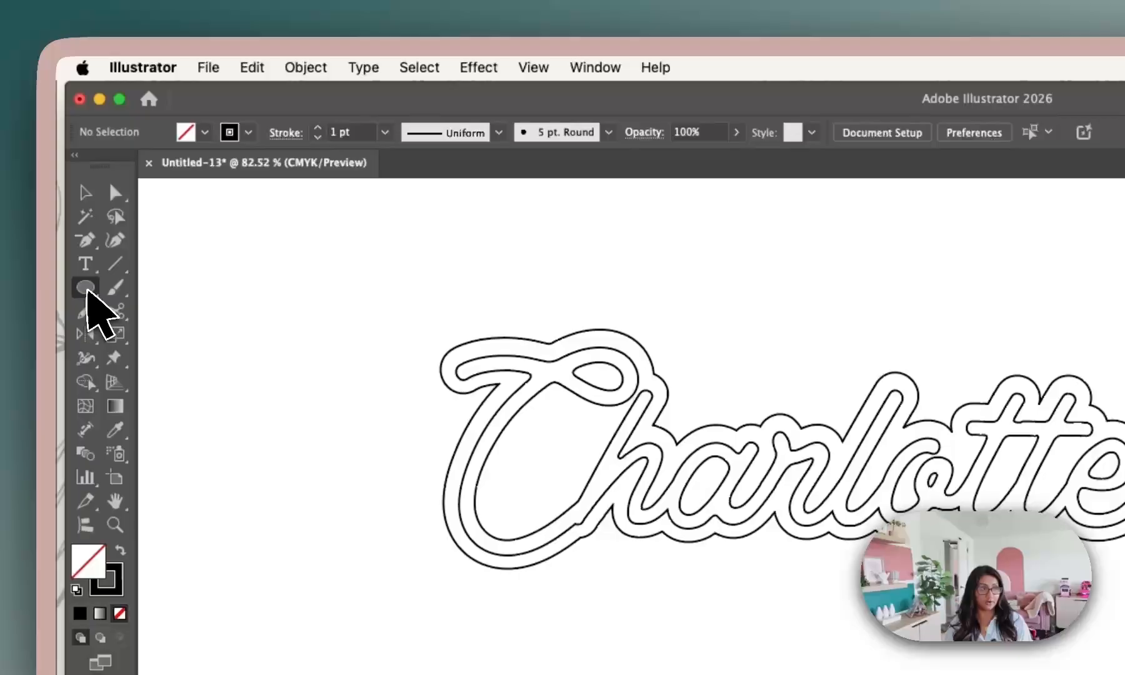
left_click(63, 174)
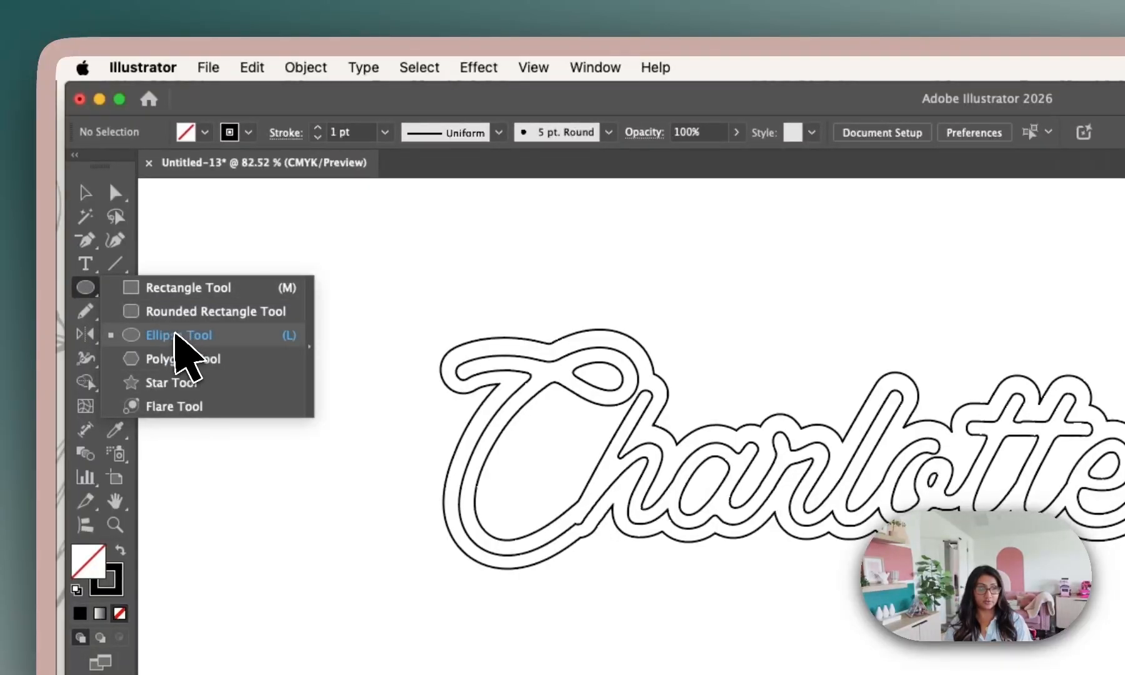
left_click(160, 337)
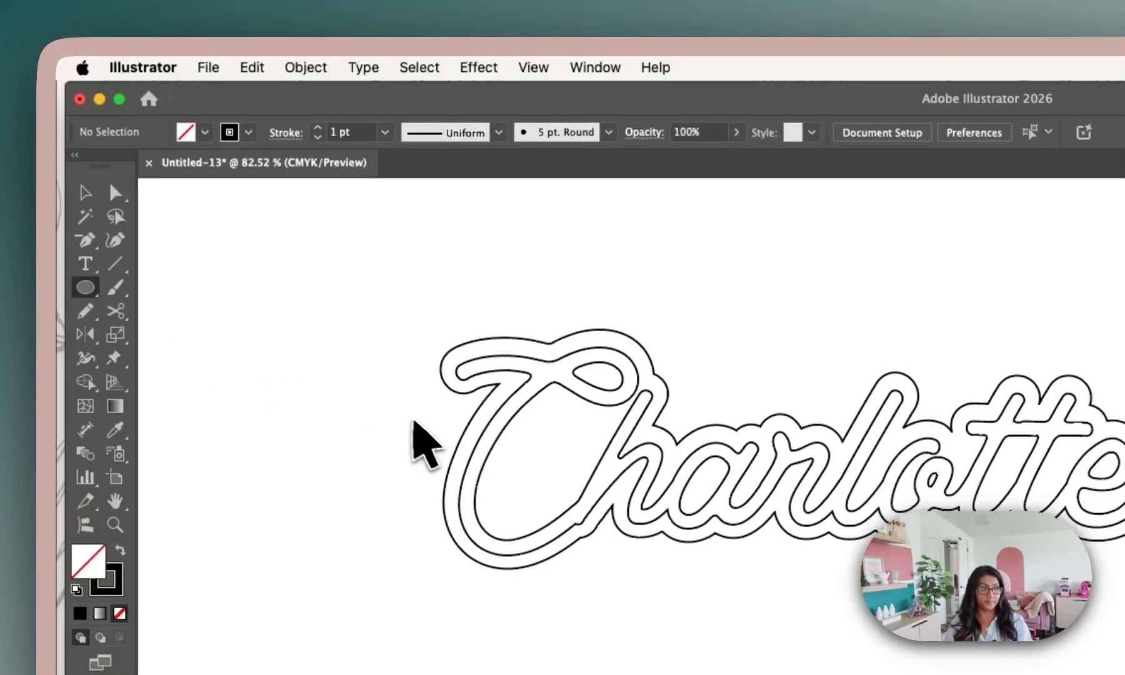
left_click_drag(498, 468, 494, 466)
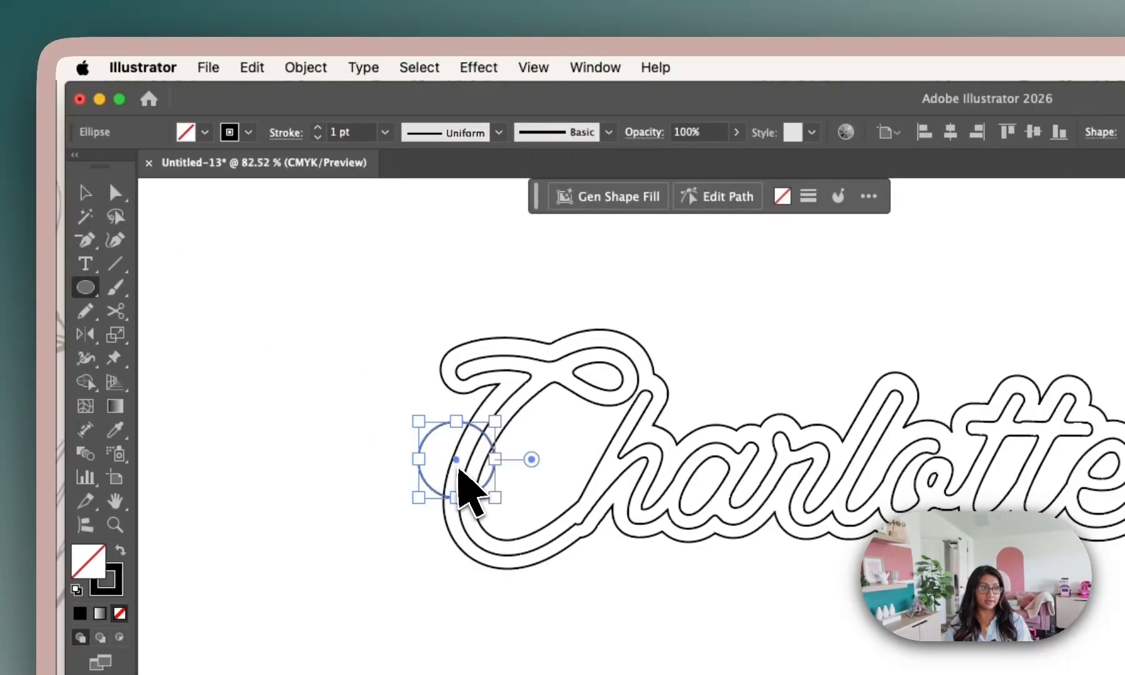
left_click_drag(462, 465, 444, 442)
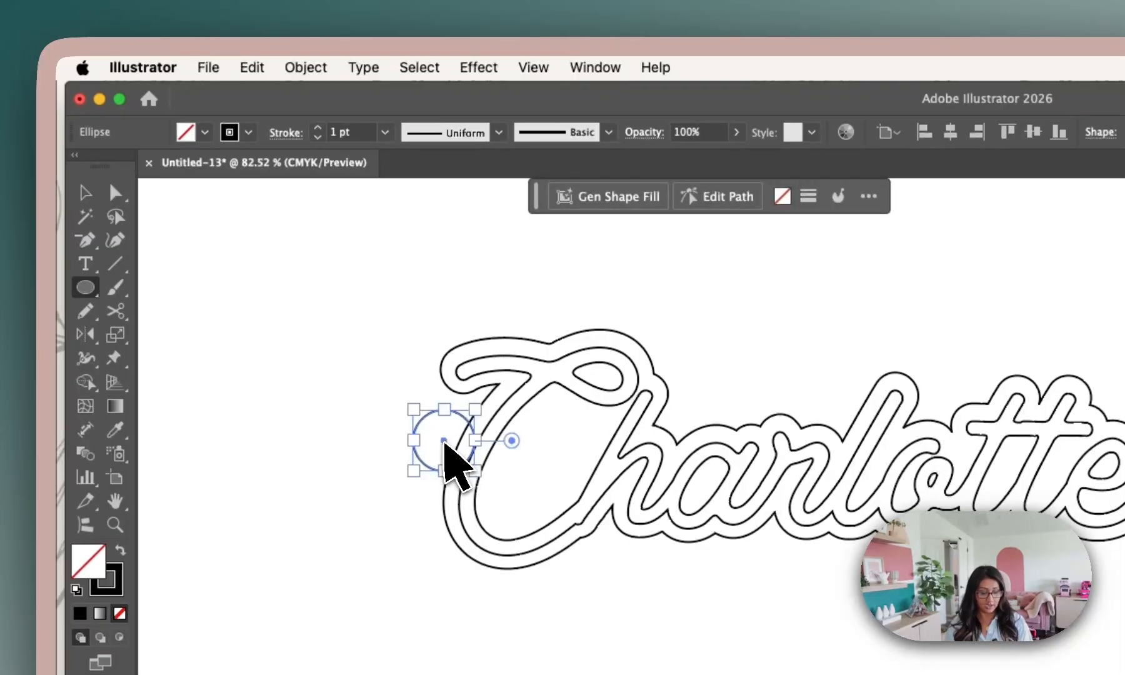
Paste a copy of the circle, shrink it, centre it inside the original circle, and deselect it.
key("super+v")
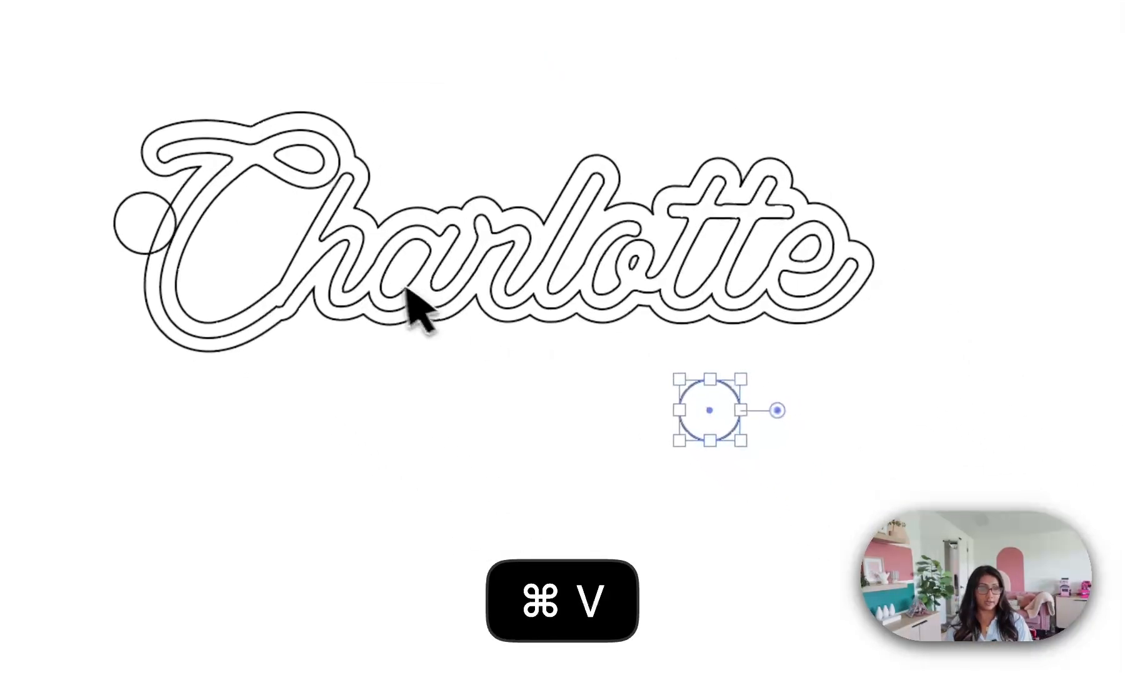
left_click_drag(718, 378, 149, 226)
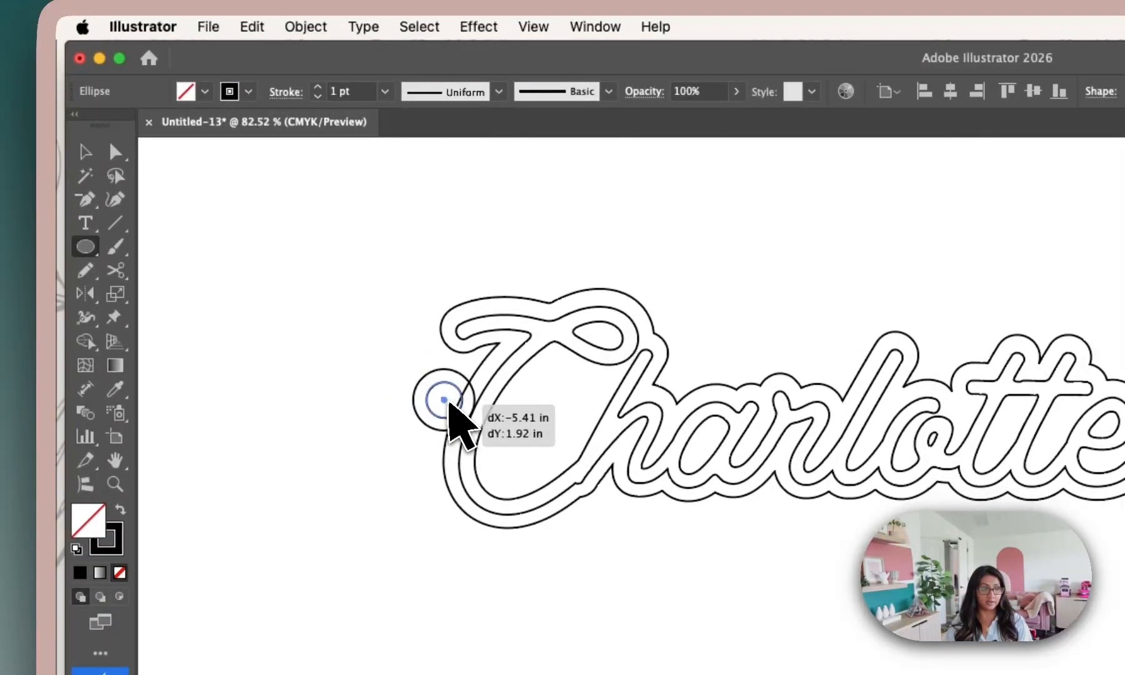
left_click_drag(448, 403, 447, 403)
scroll(450, 412, "up", 5)
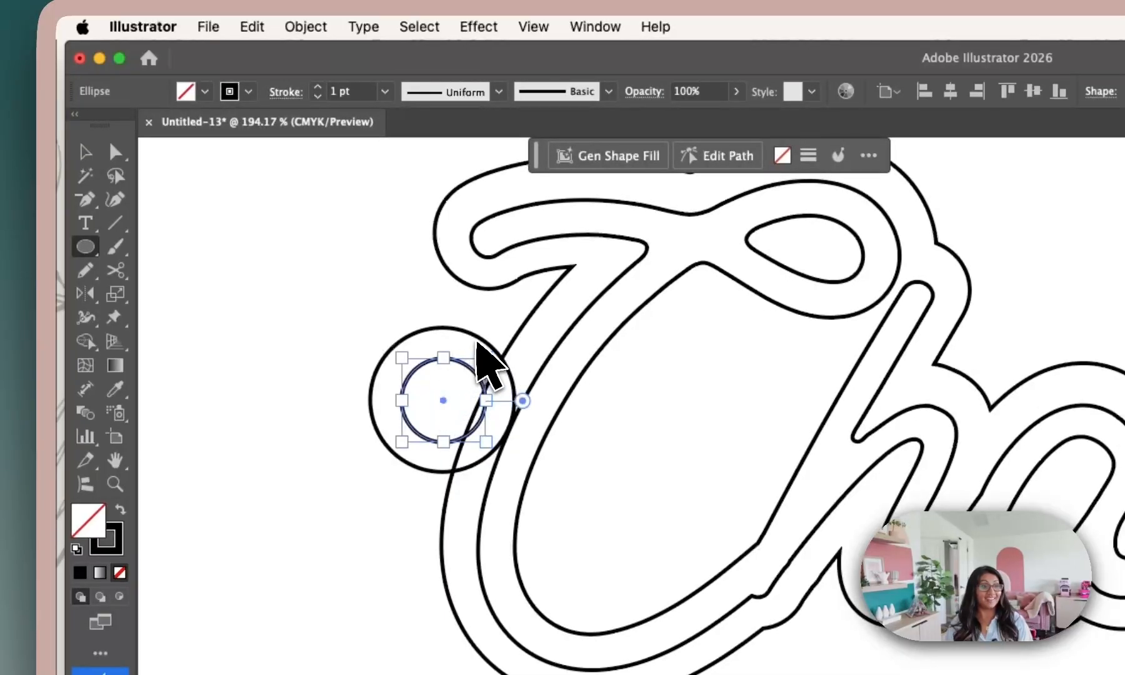
left_click(83, 152)
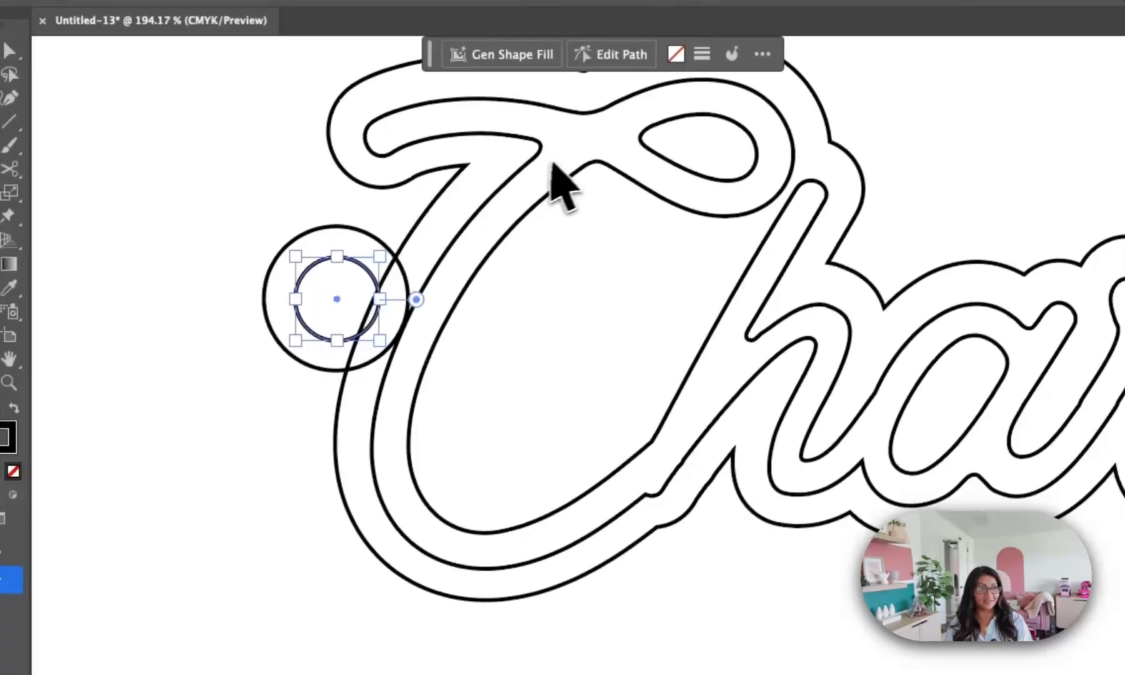
scroll(551, 163, "down", 3)
left_click(565, 137)
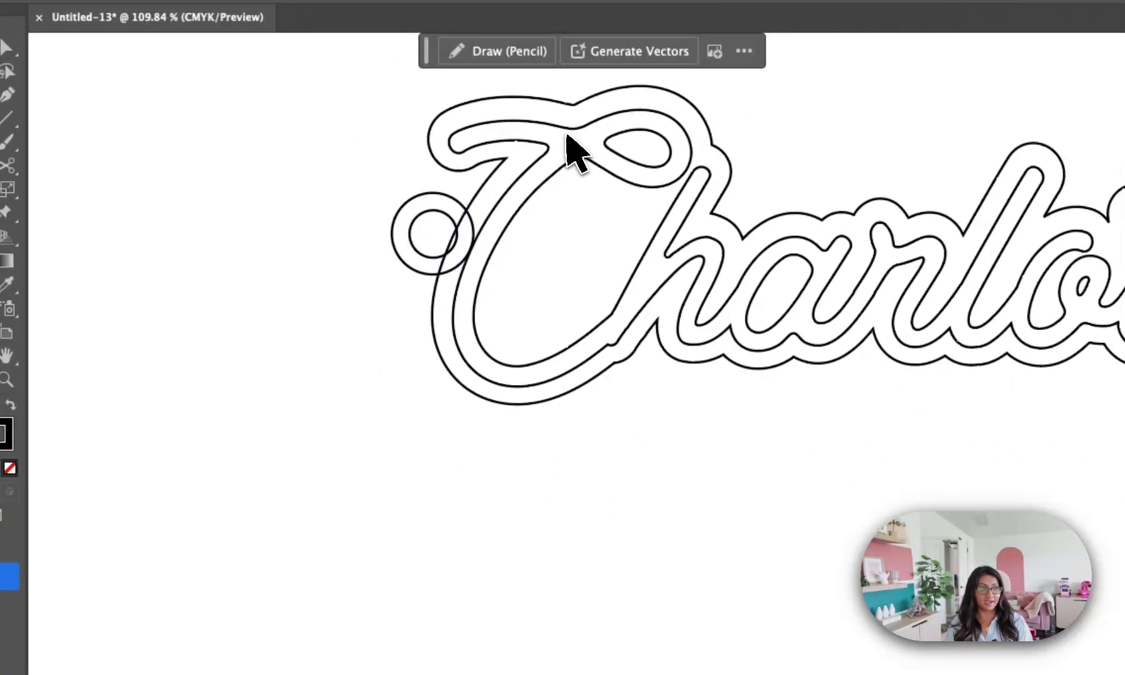
Move the lettering clear below the offset outline, and merge the outer circle into the outline with the Shape Builder tool.
left_click_drag(575, 140, 580, 535)
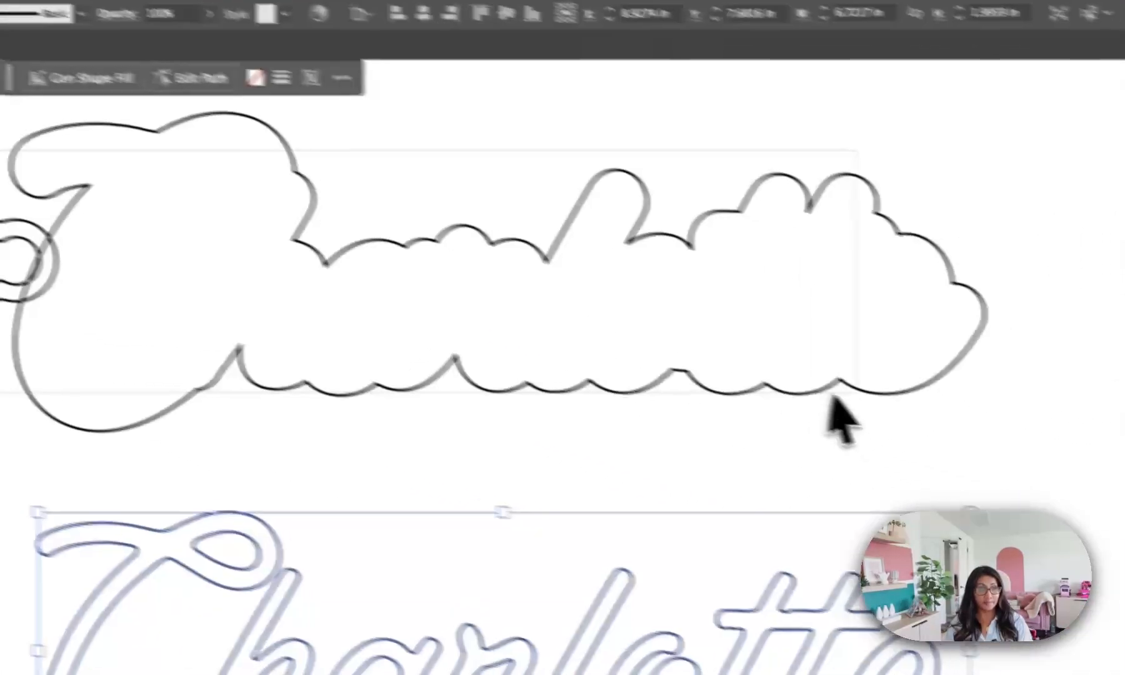
left_click(831, 394)
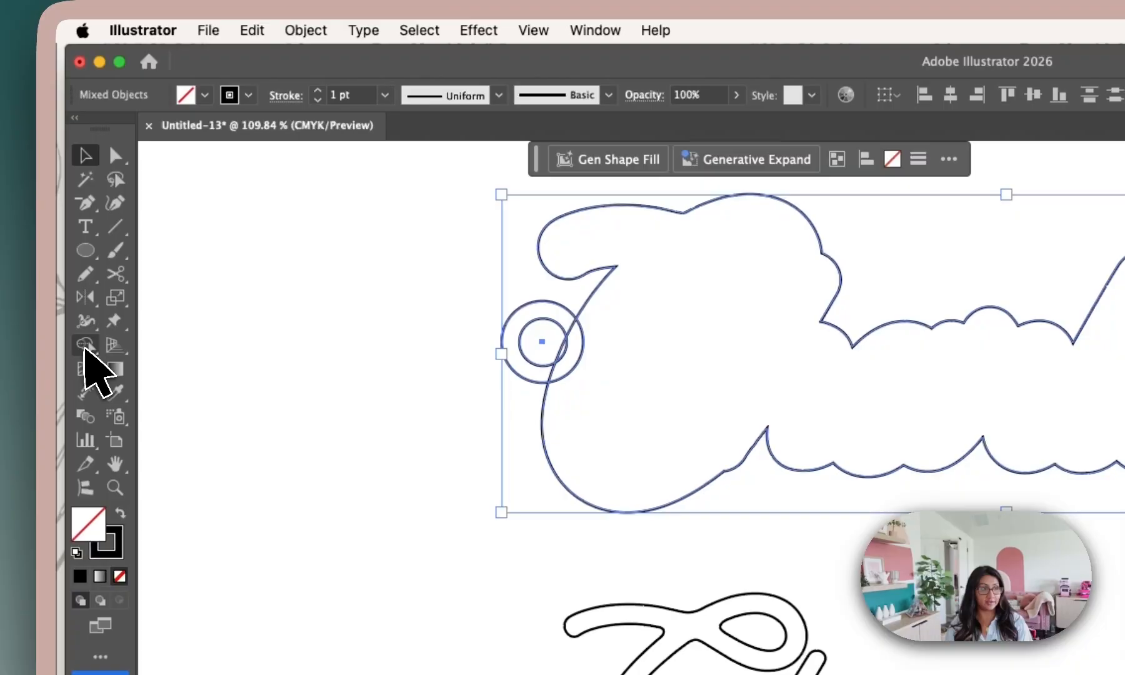
left_click(85, 346)
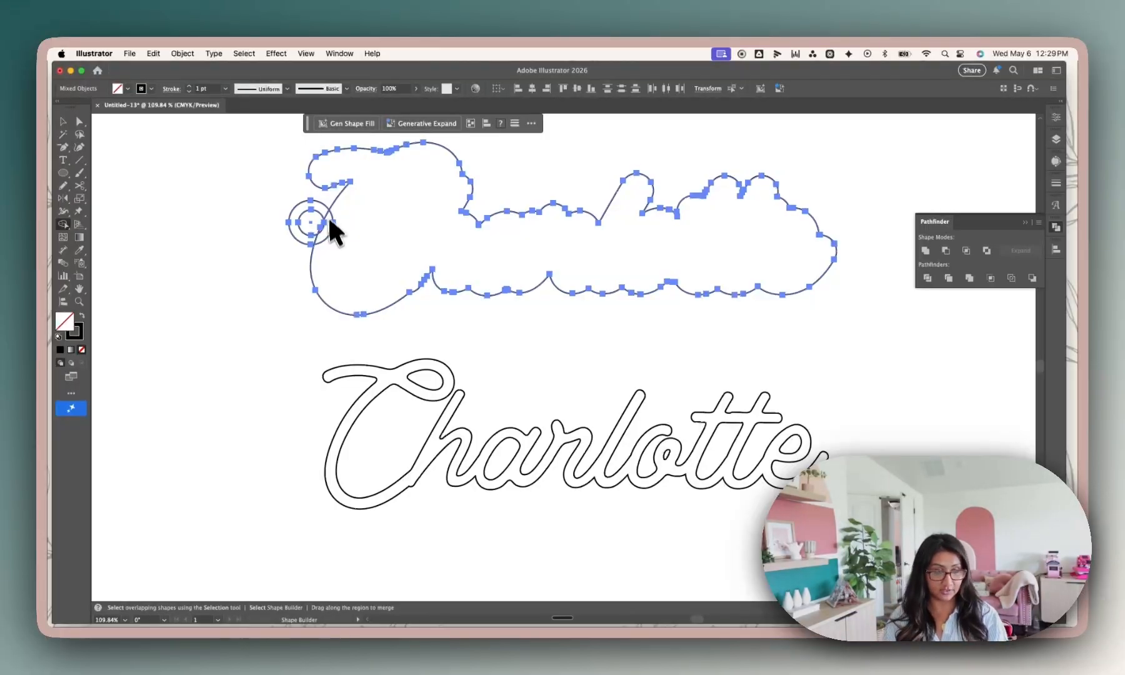
scroll(324, 253, "up", 3)
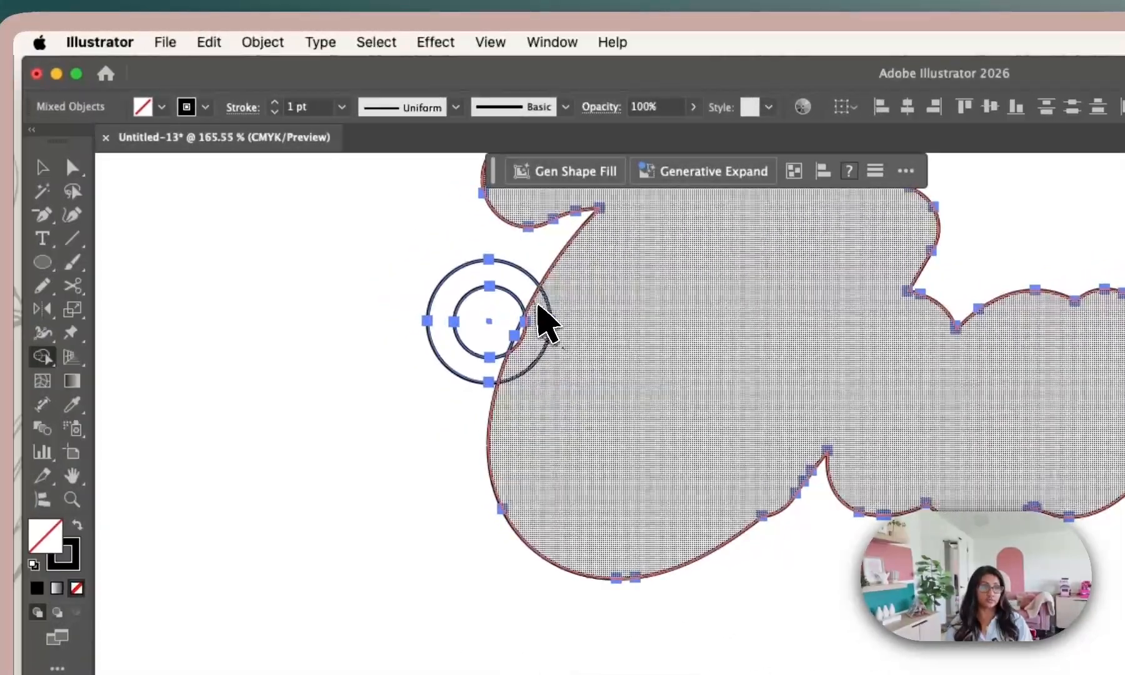
left_click_drag(538, 306, 505, 280)
scroll(525, 361, "up", 5)
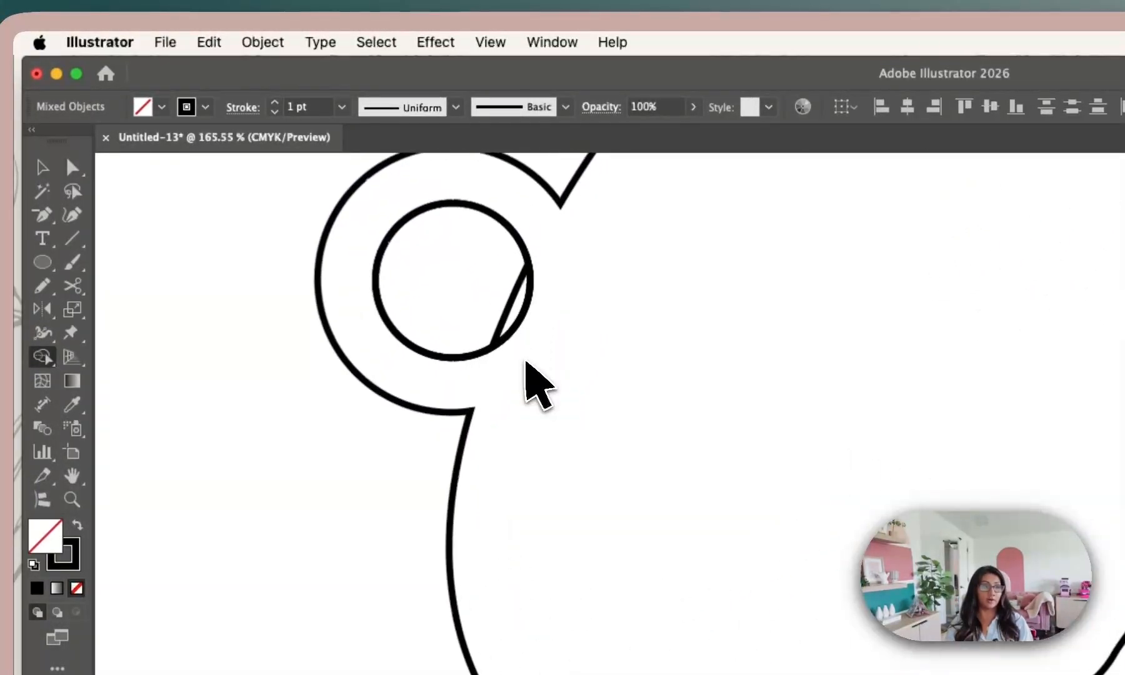
Merge the small sliver inside the loop's inner circle with Shape Builder into one round hole, and deselect the shapes.
scroll(524, 361, "down", 4)
scroll(525, 360, "down", 4)
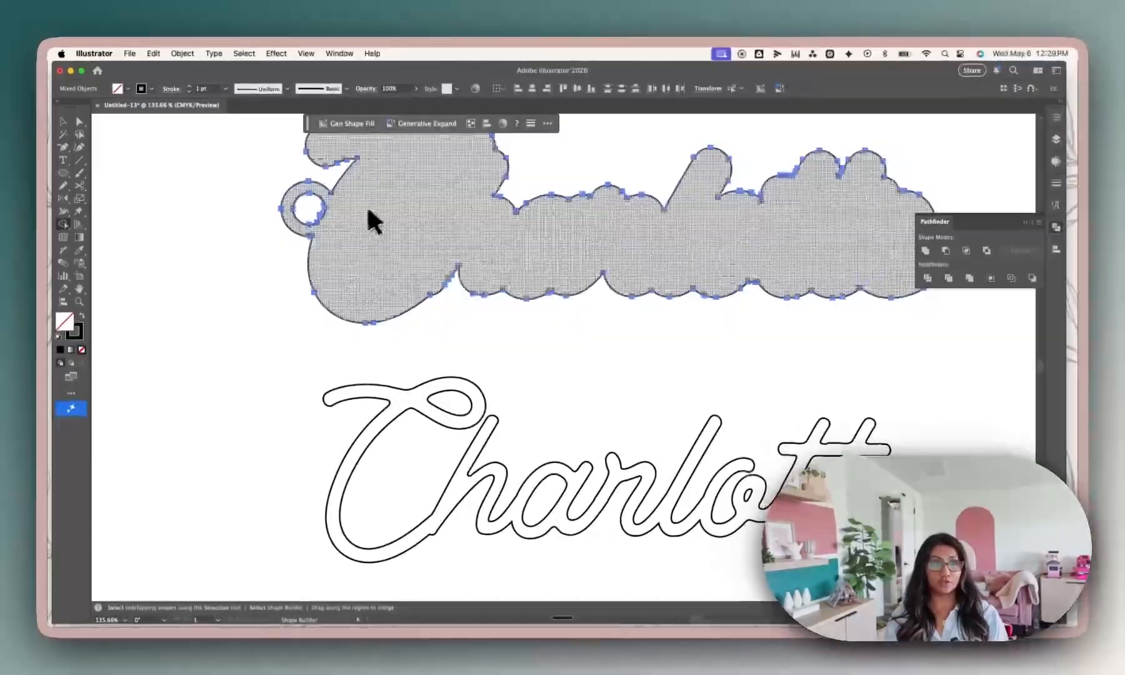
scroll(549, 354, "up", 4)
key("super+a")
scroll(325, 212, "up", 4)
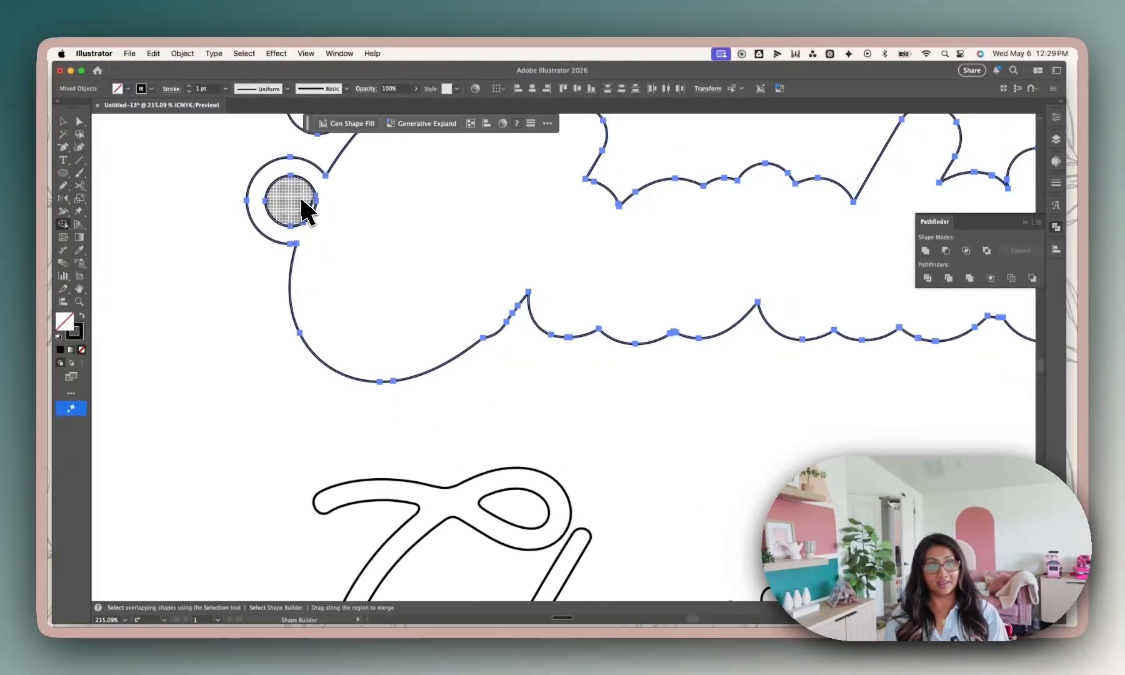
scroll(306, 217, "up", 6)
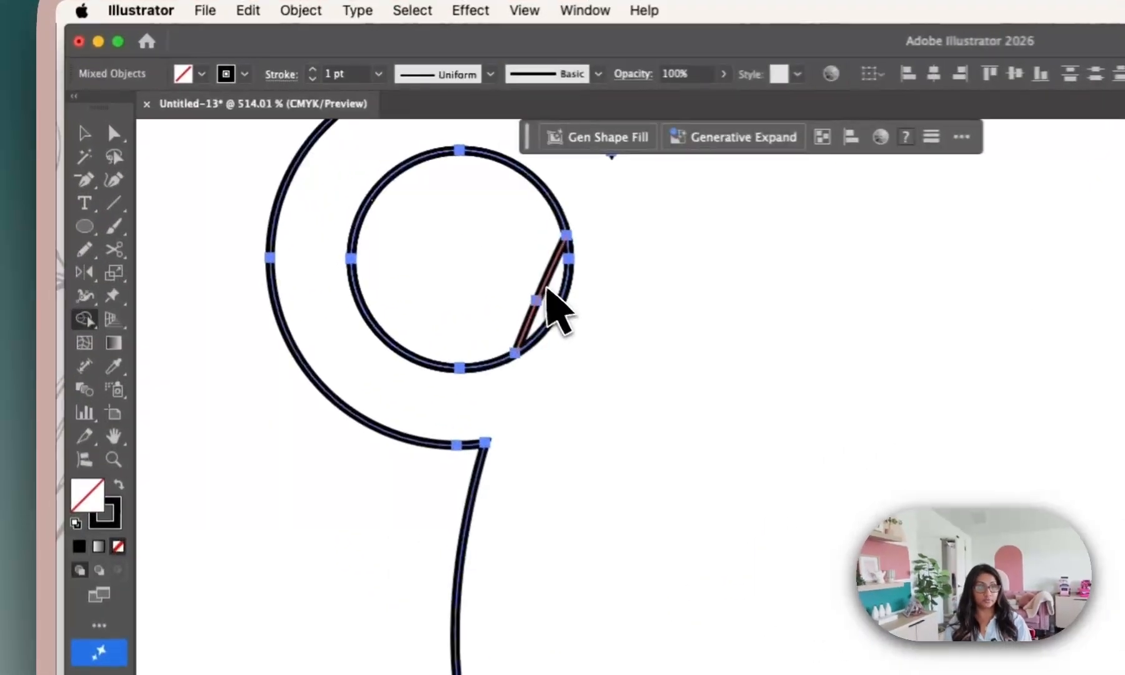
left_click(318, 206, "alt")
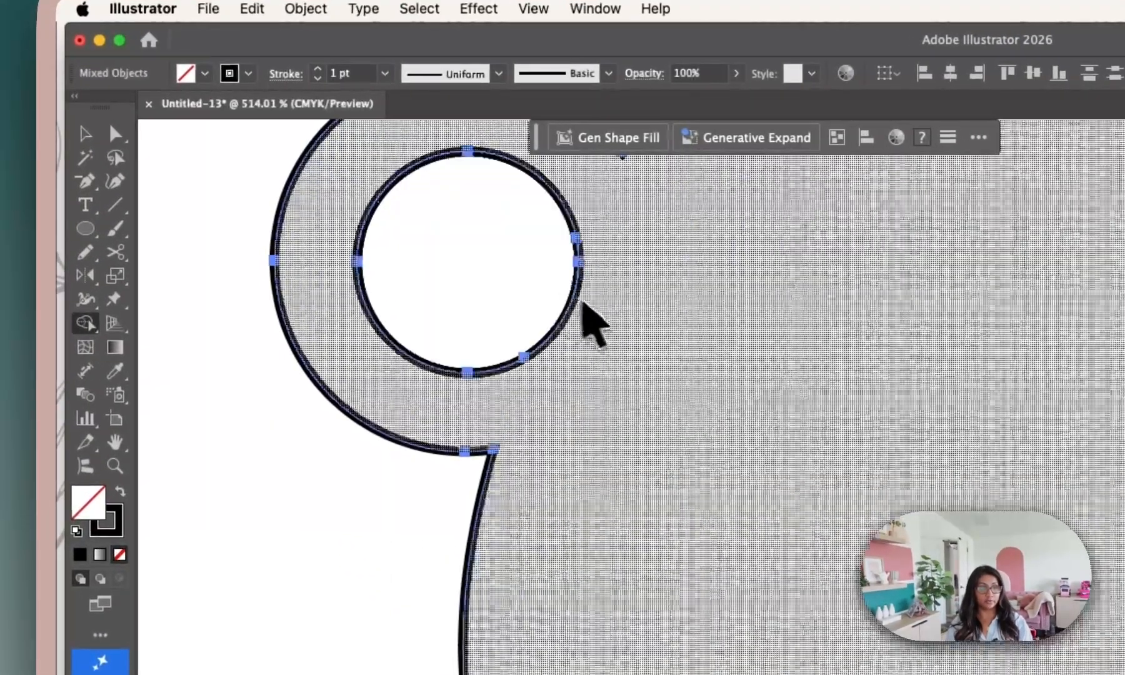
scroll(360, 239, "down", 5)
scroll(643, 372, "down", 6)
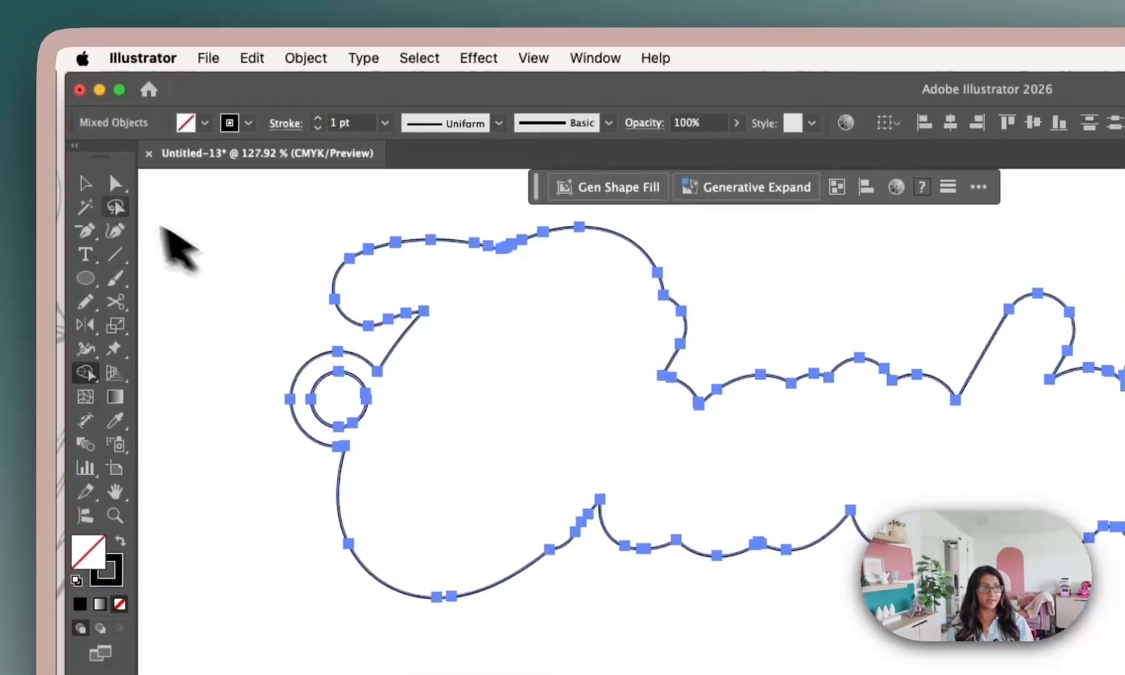
left_click(88, 182)
left_click(221, 259)
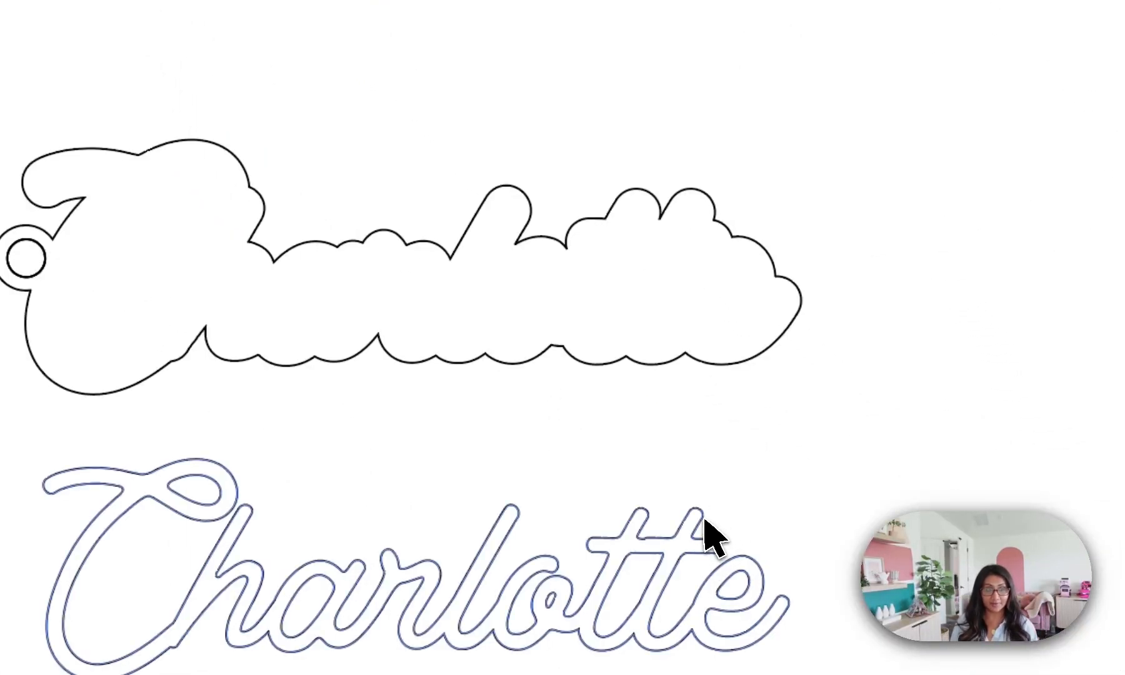
Place the lettering back inside the offset outline, swap its fill and stroke for a solid black fill, and deselect it.
mouse_move(705, 519)
left_mouse_down()
mouse_move(678, 138)
mouse_move(698, 208)
mouse_move(705, 500)
left_mouse_up()
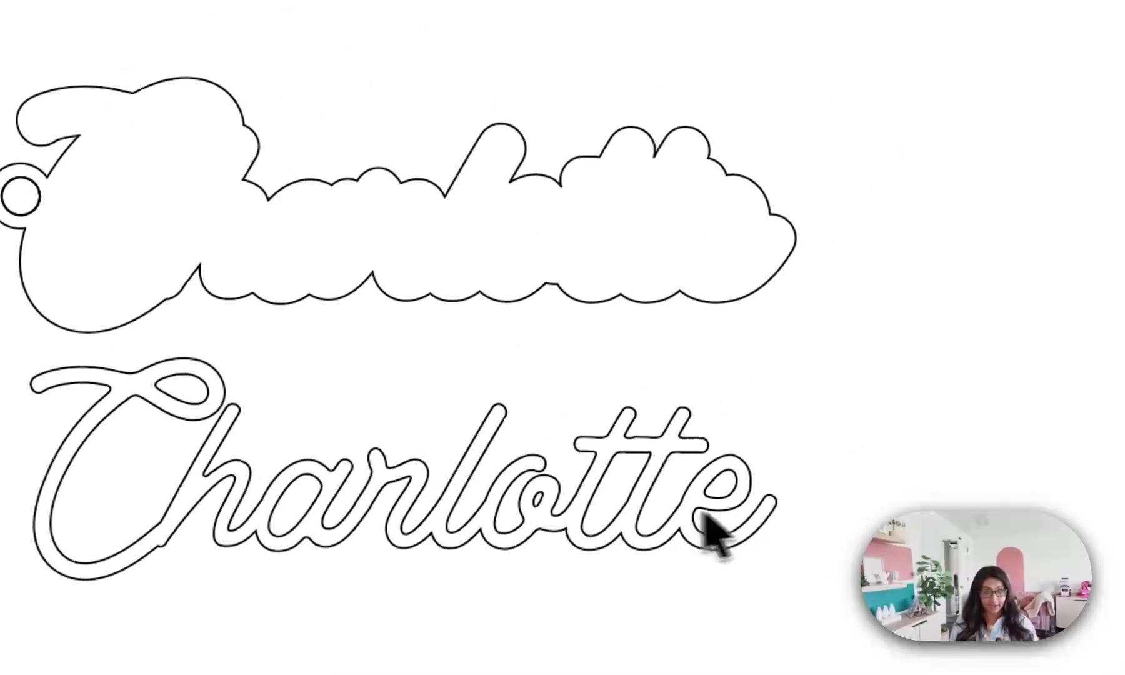
left_click_drag(614, 467, 617, 201)
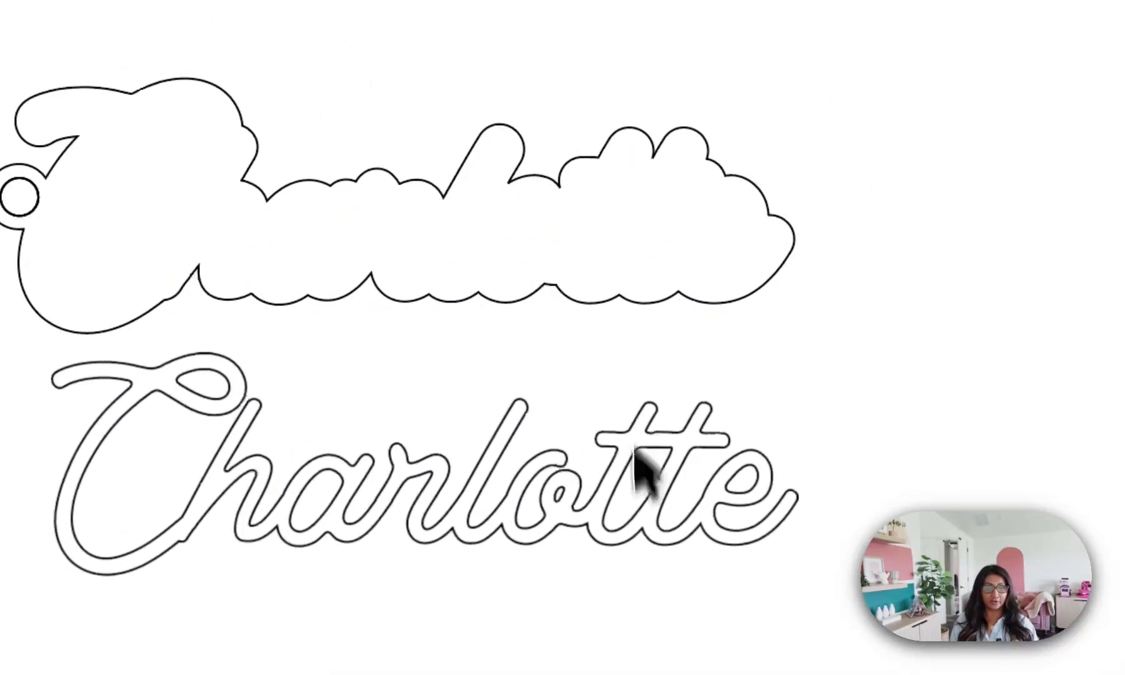
left_click_drag(648, 476, 624, 203)
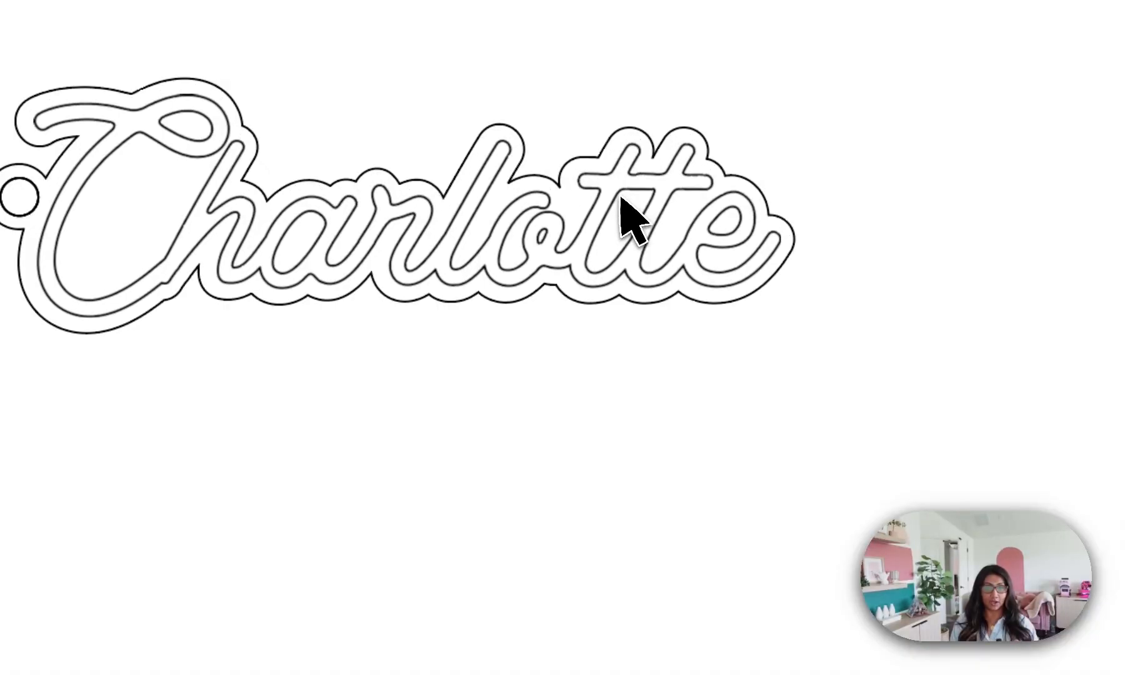
key("super+z")
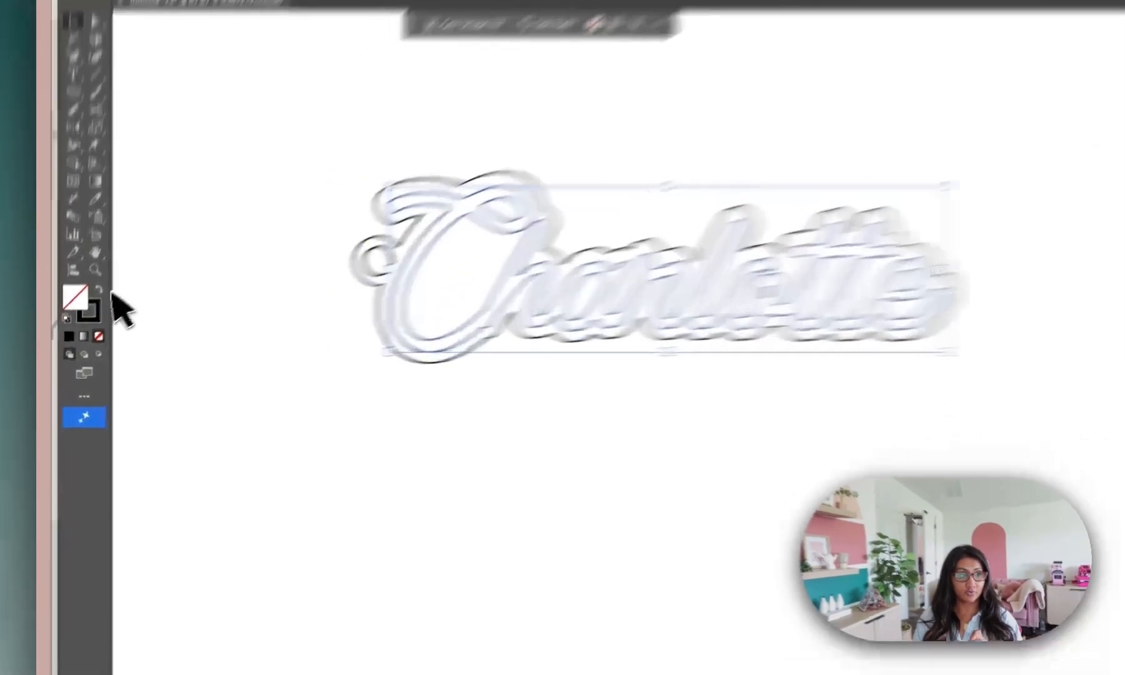
left_click(82, 315)
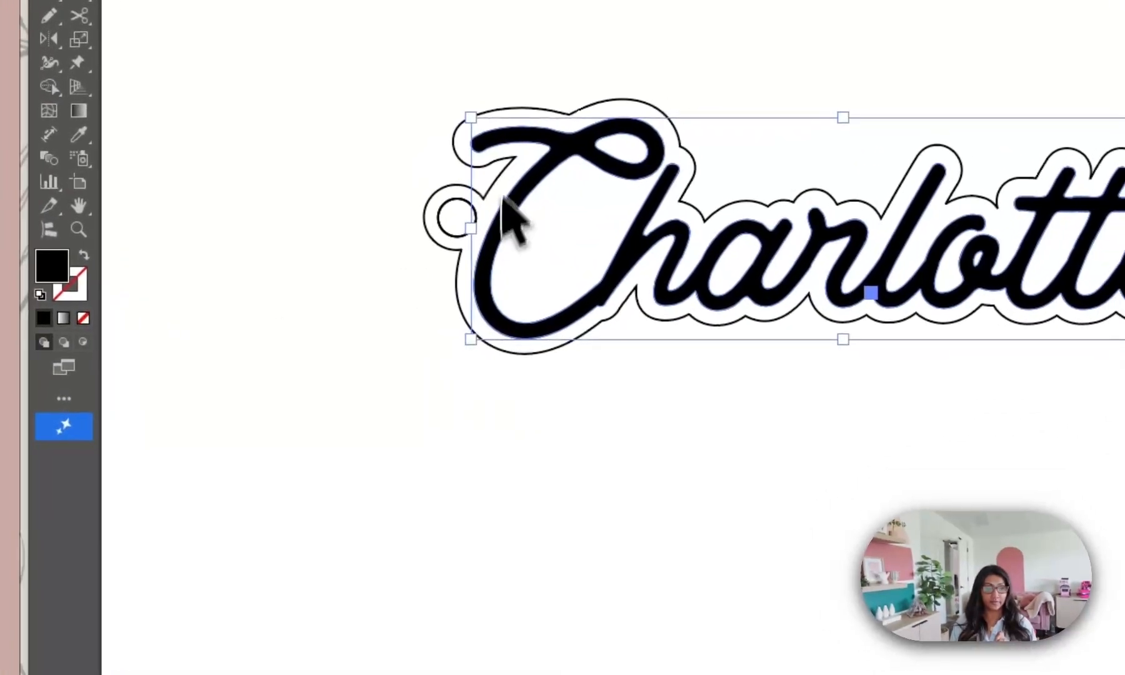
left_click(881, 628)
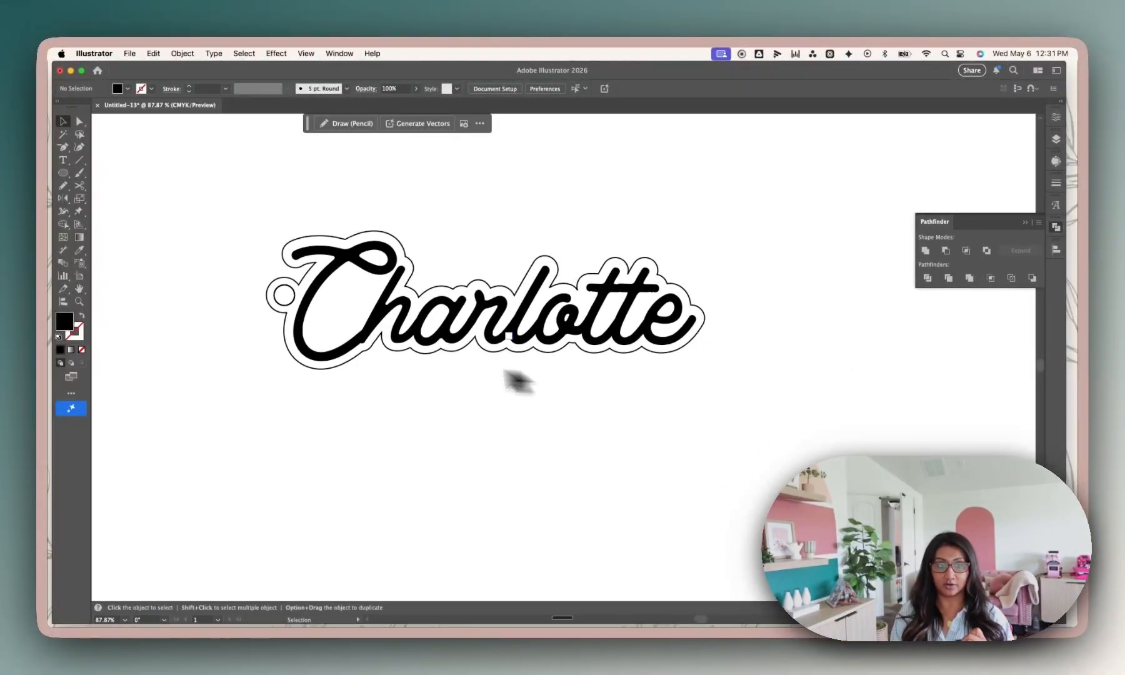
Change the stroke colour of the offset outline around the lettering to red, and deselect it.
left_click(275, 310)
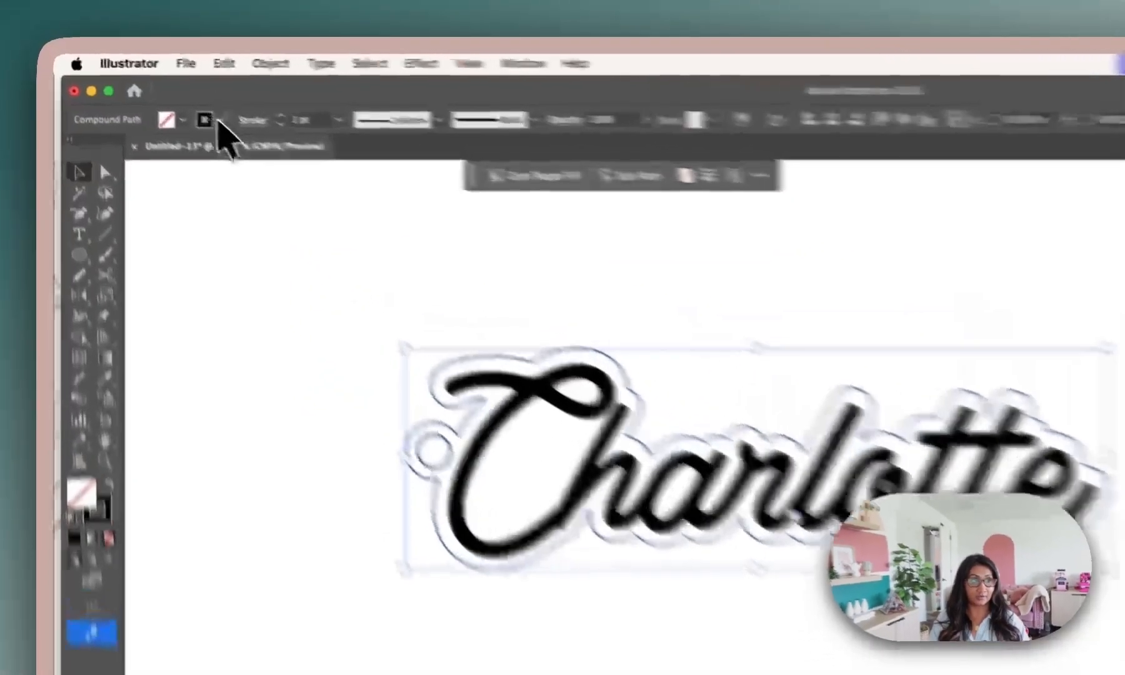
left_click(141, 88)
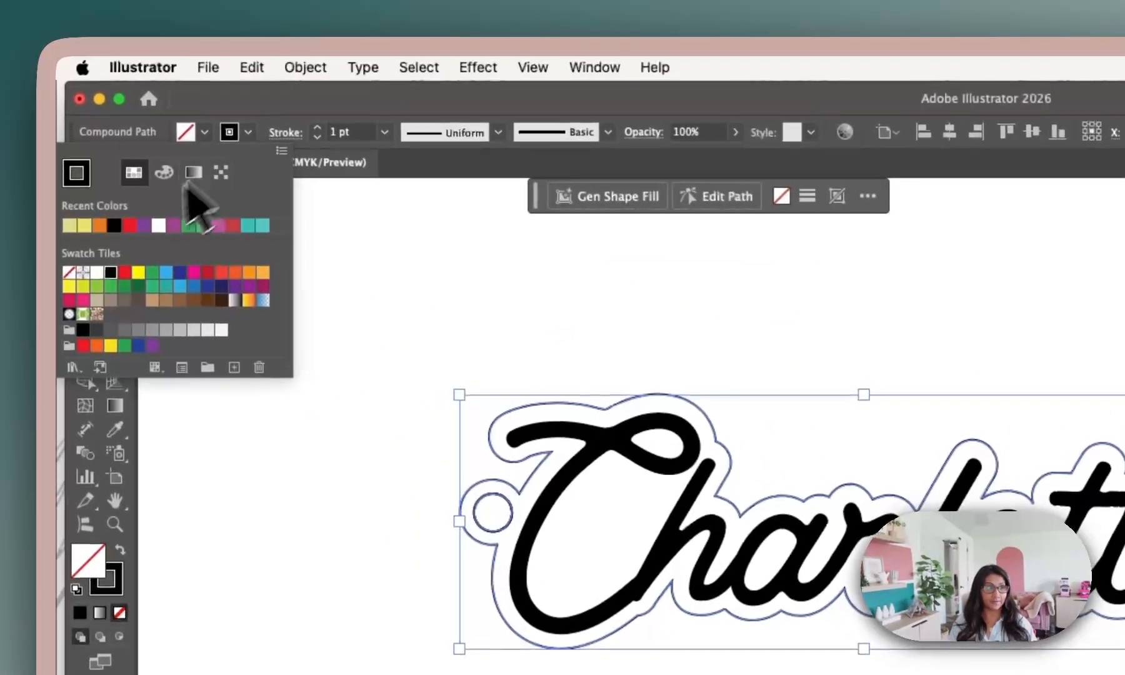
left_click(134, 227)
left_click(542, 296)
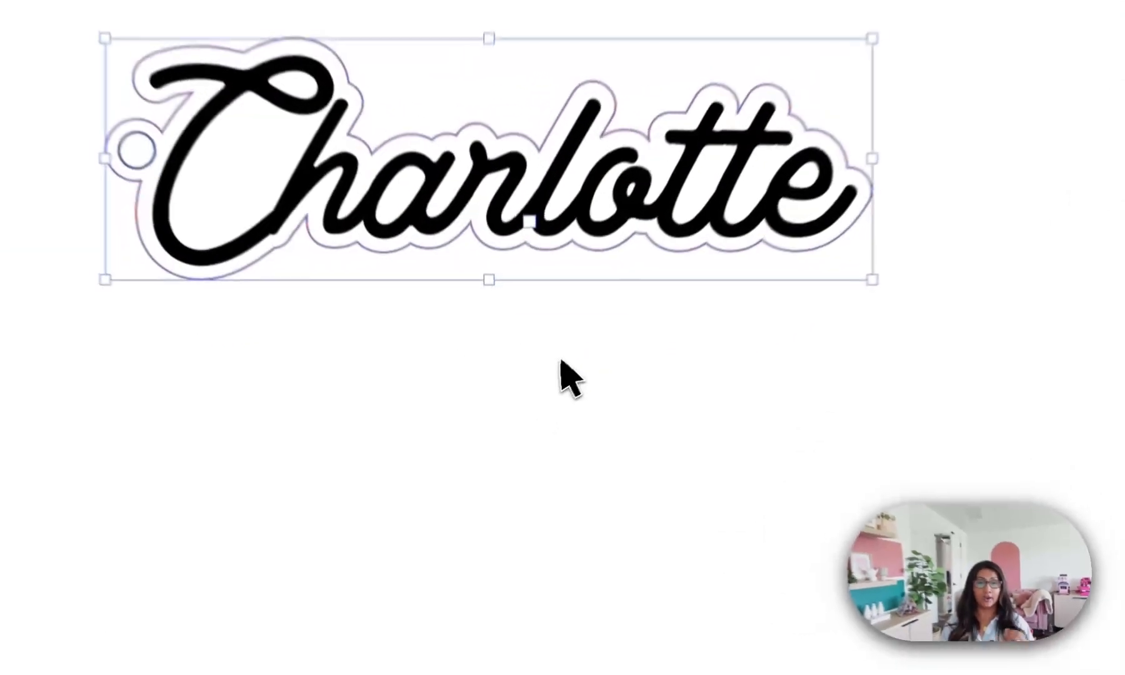
left_click(526, 414)
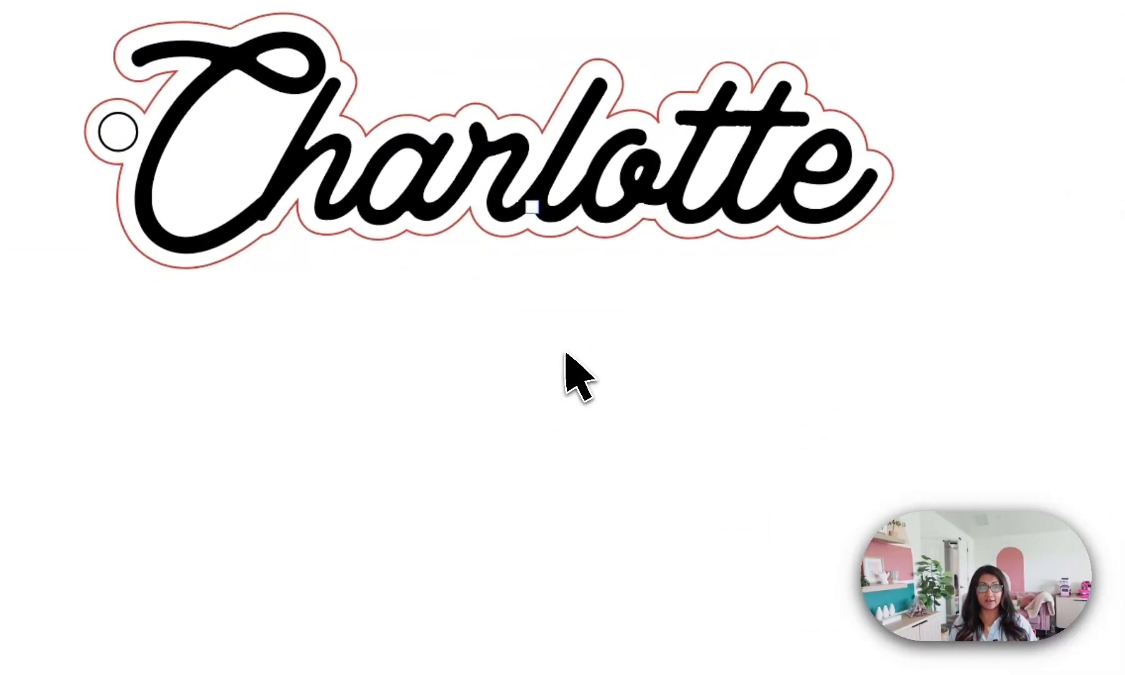